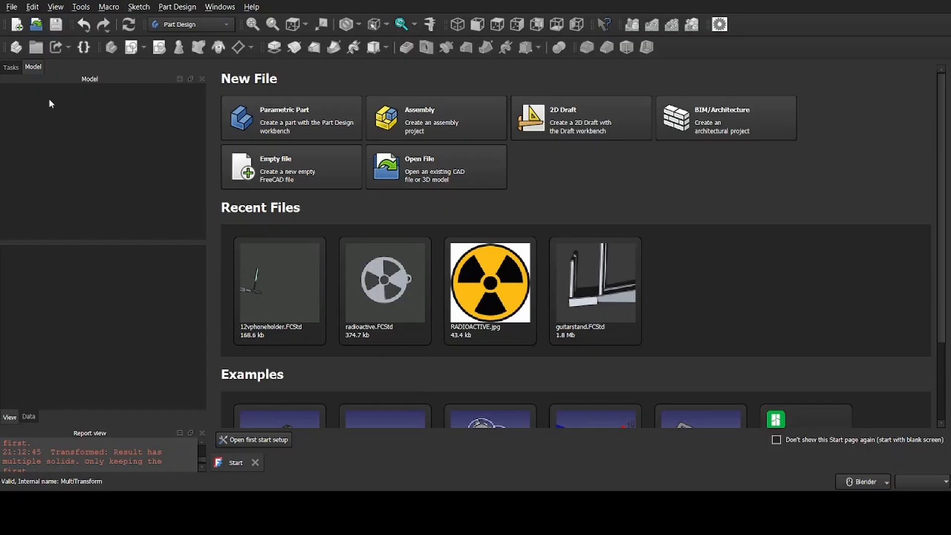
# Create a new parametric part and start a sketch on the XY plane
pyautogui.click(267, 130)
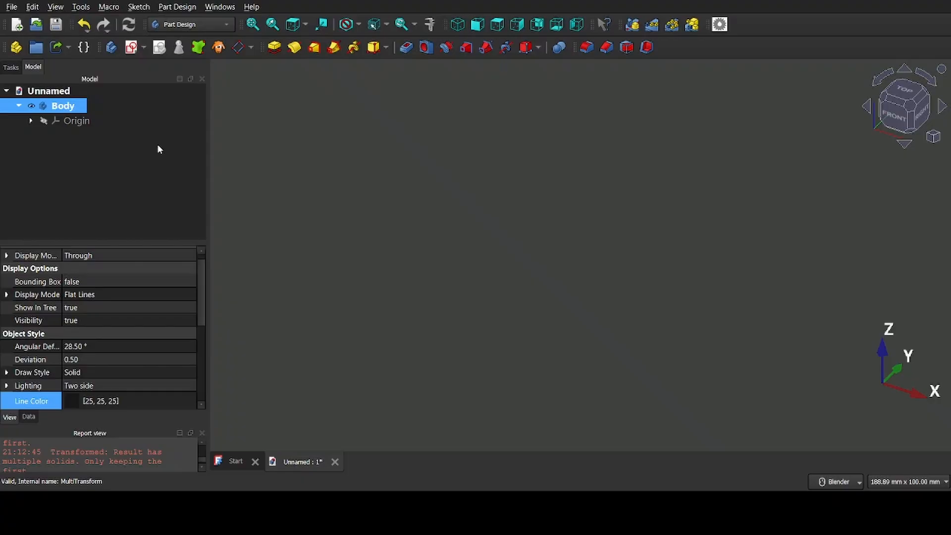
pyautogui.click(131, 48)
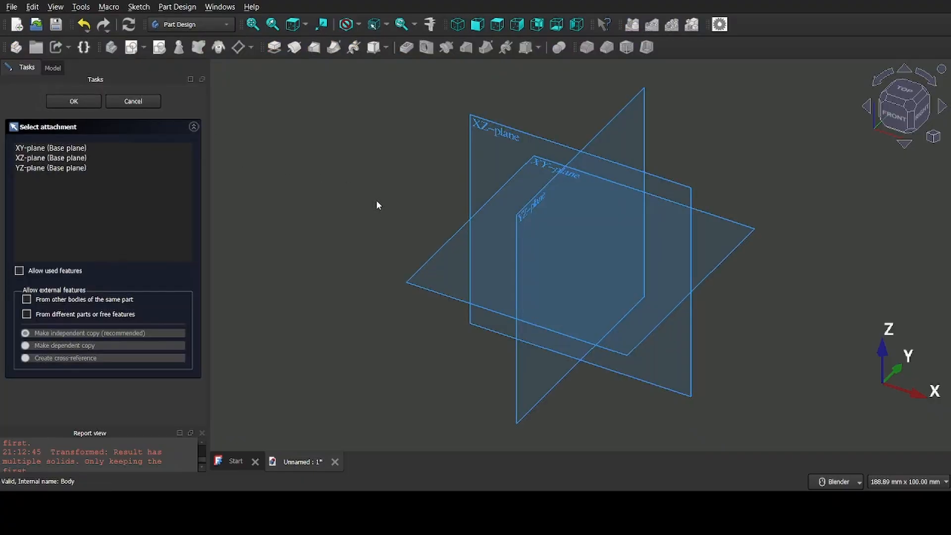
pyautogui.click(421, 272)
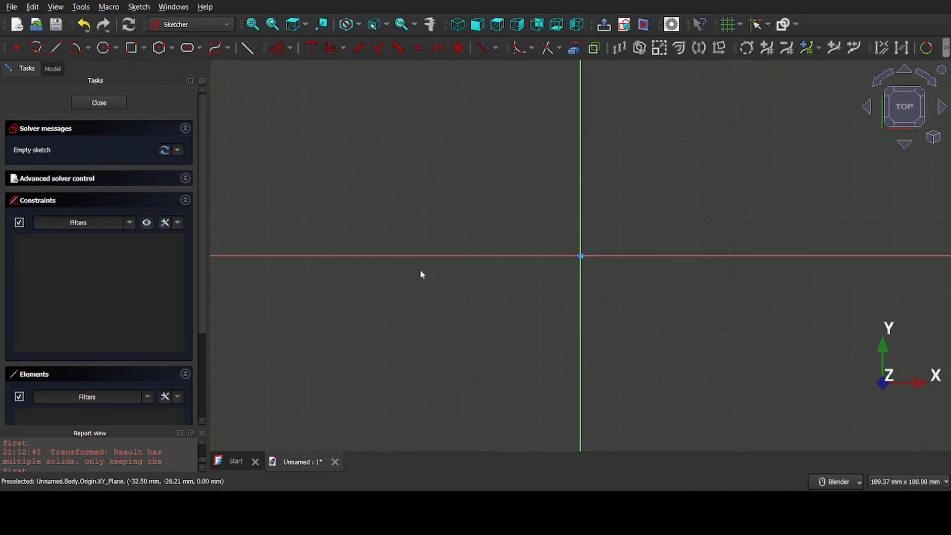
# Sketch a rectangle around the origin, 79.8 mm wide and 47.8 mm high
pyautogui.click(132, 49)
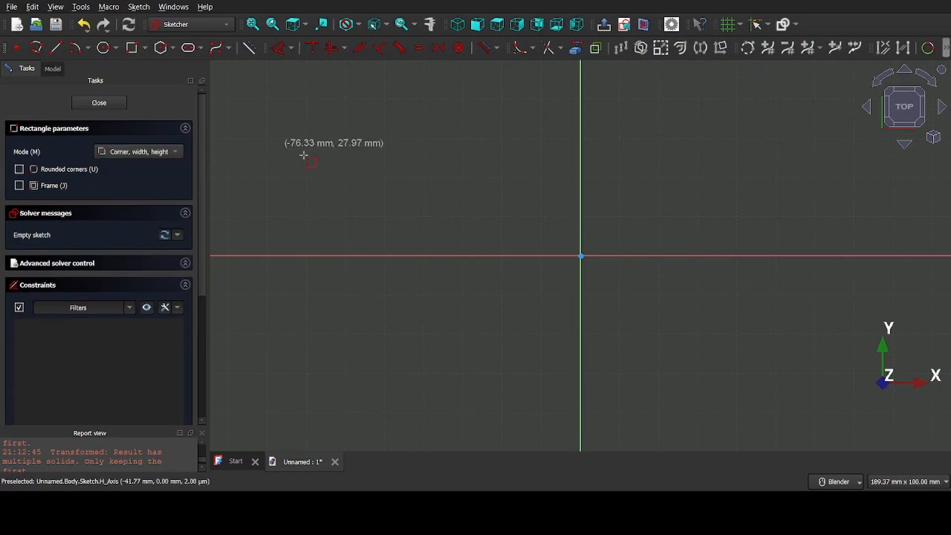
pyautogui.click(408, 156)
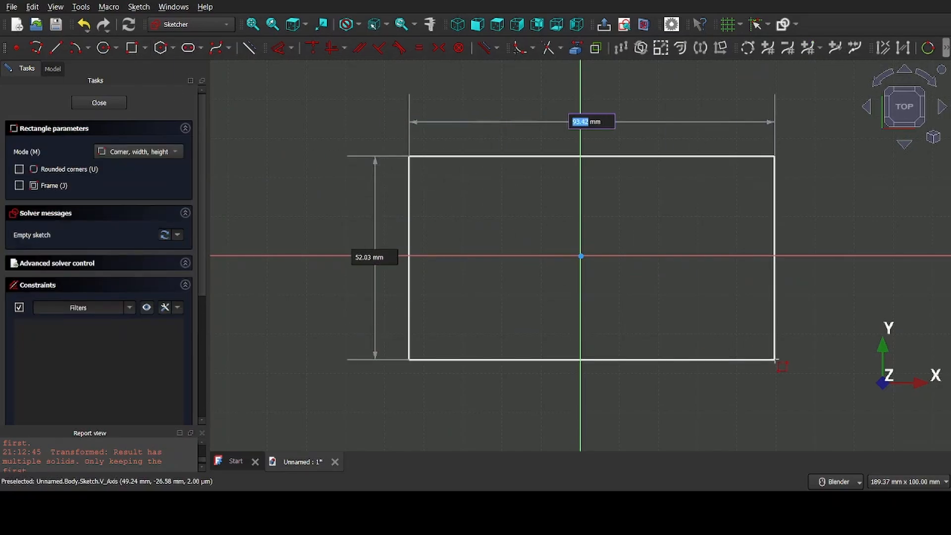
pyautogui.write('79.8')
pyautogui.press('Tab')
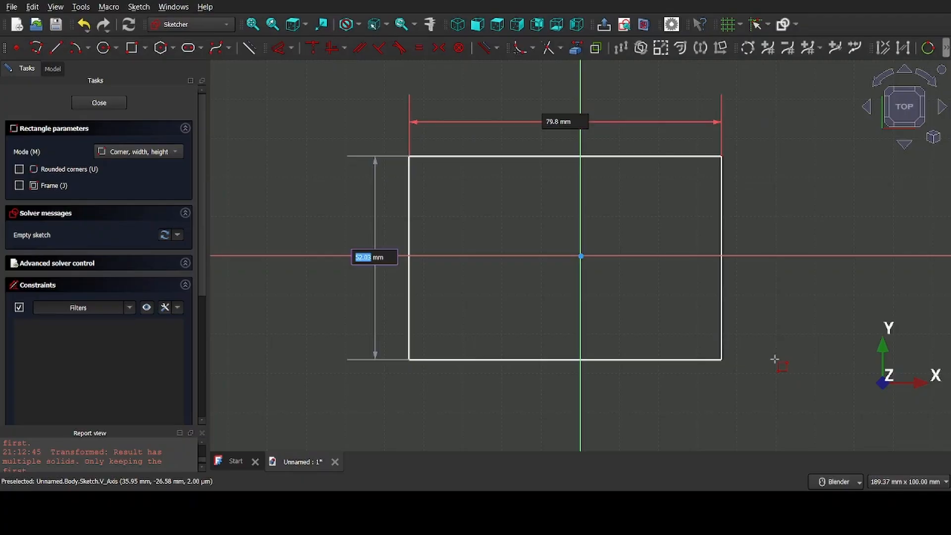
pyautogui.write('47.8')
pyautogui.press('Return')
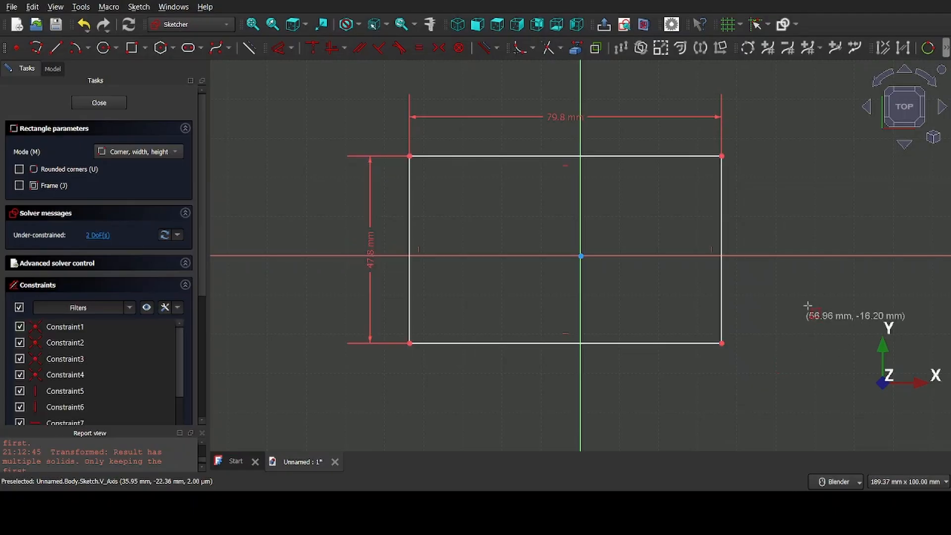
pyautogui.press('Escape')
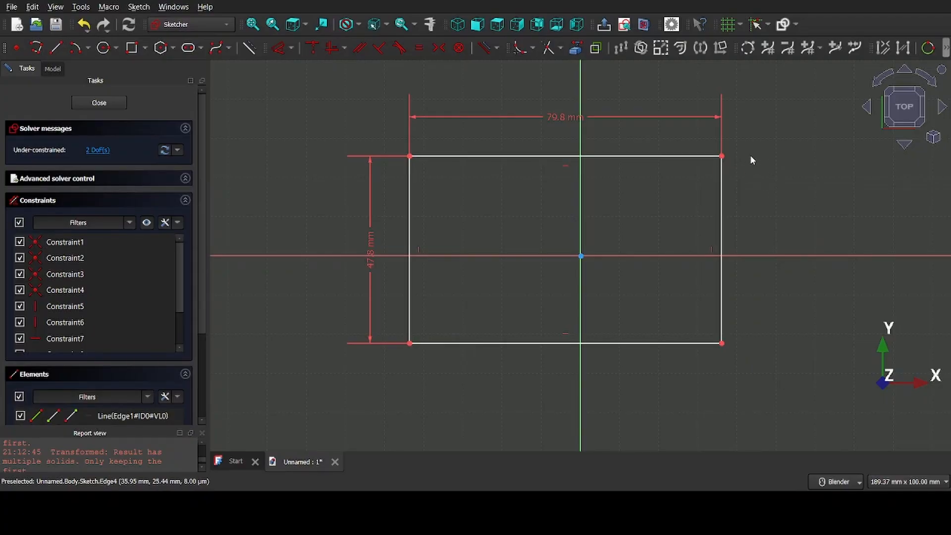
# Centre the rectangle on the origin by making two opposite corners symmetric about it, and finish the sketch
pyautogui.click(722, 157)
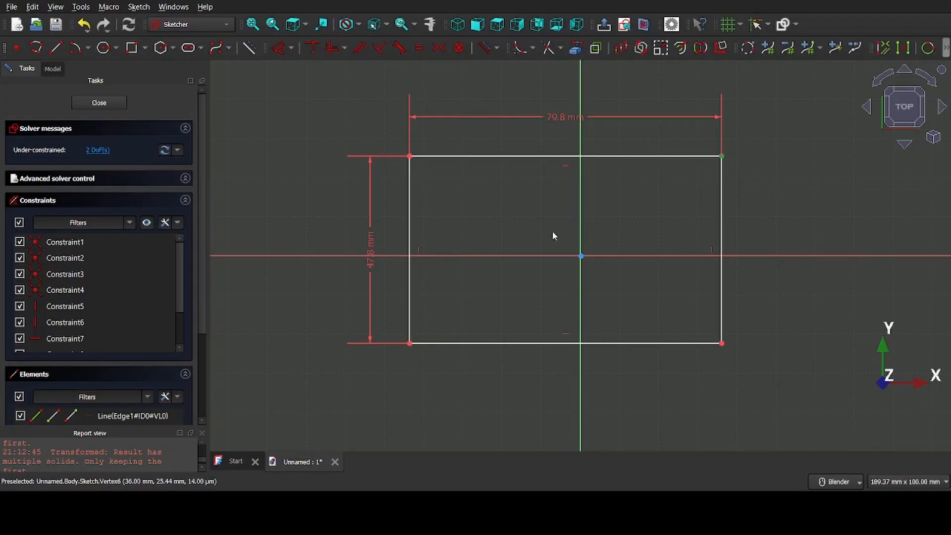
pyautogui.click(410, 343)
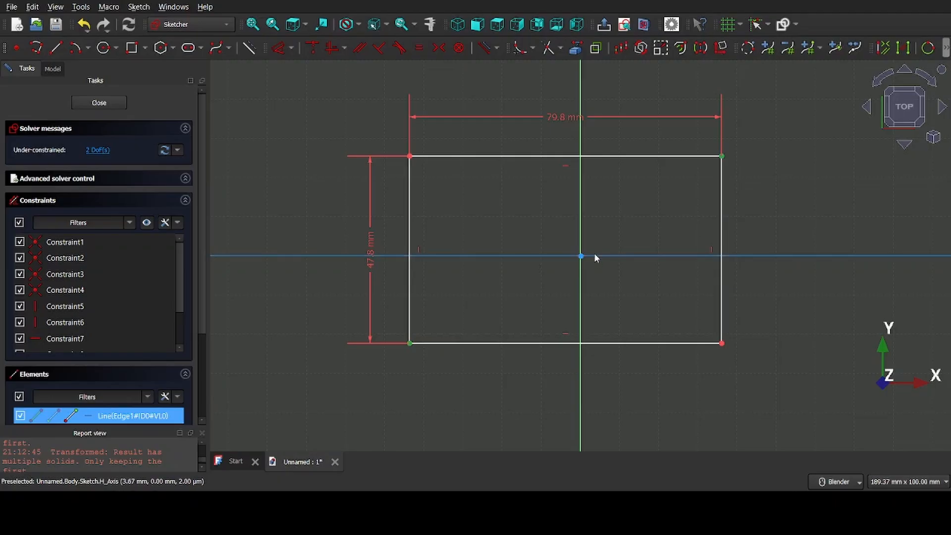
pyautogui.click(582, 256)
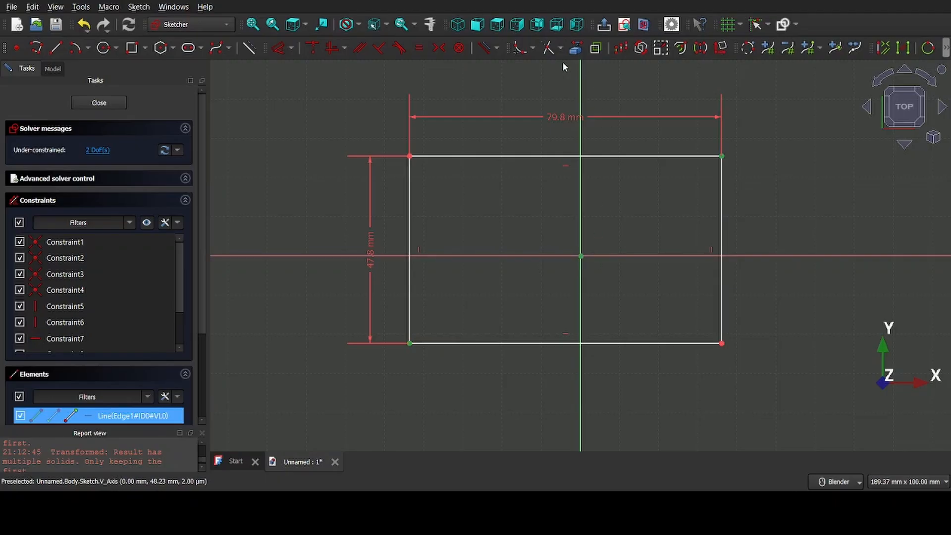
pyautogui.click(439, 54)
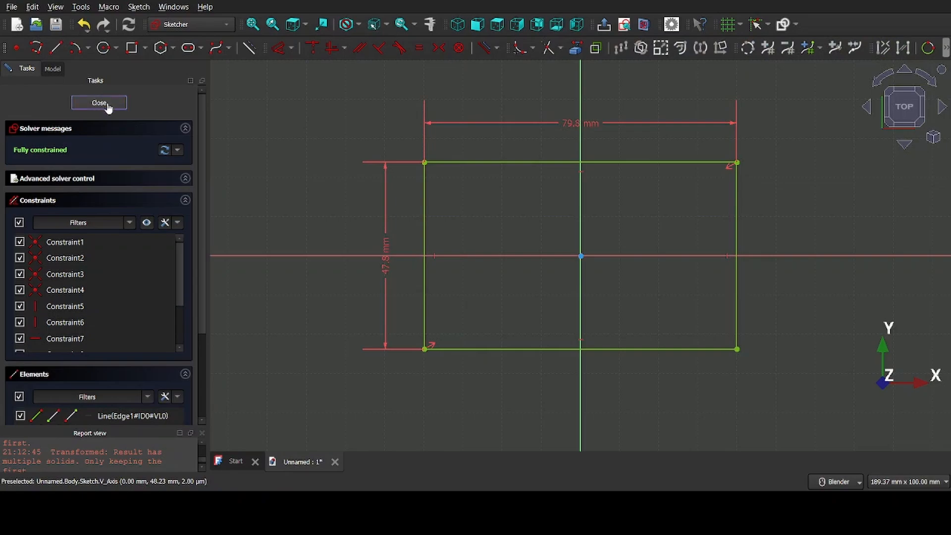
pyautogui.click(99, 103)
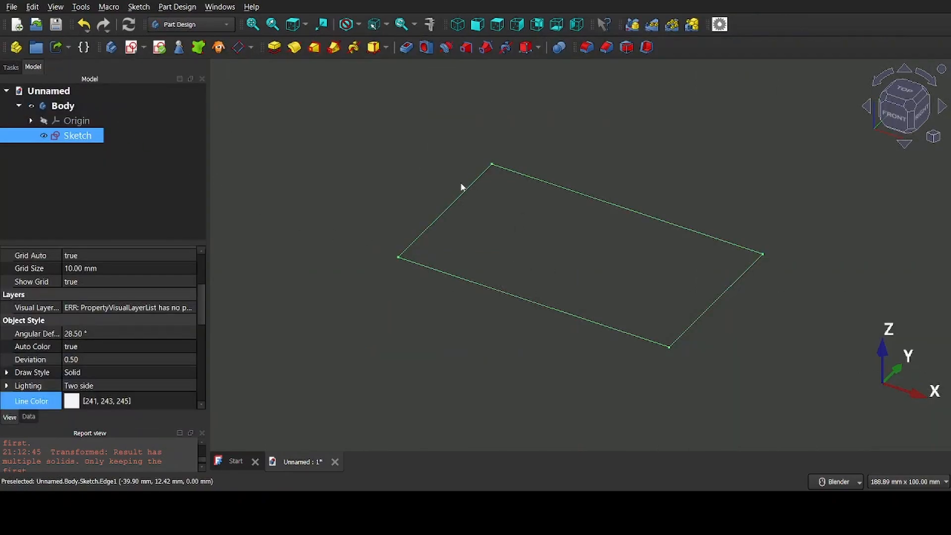
# Pad the rectangle sketch to a length of 3.2 mm
pyautogui.click(275, 49)
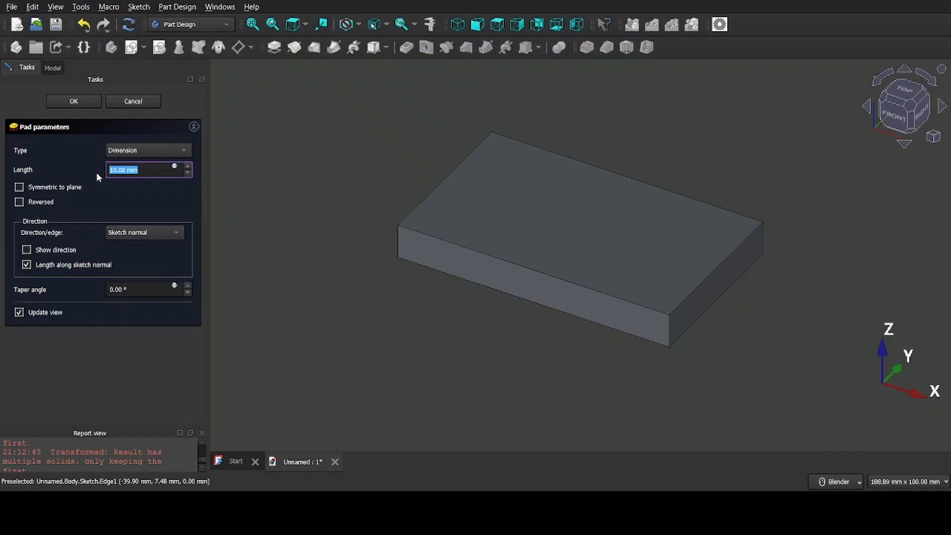
pyautogui.write('3.2')
pyautogui.press('Return')
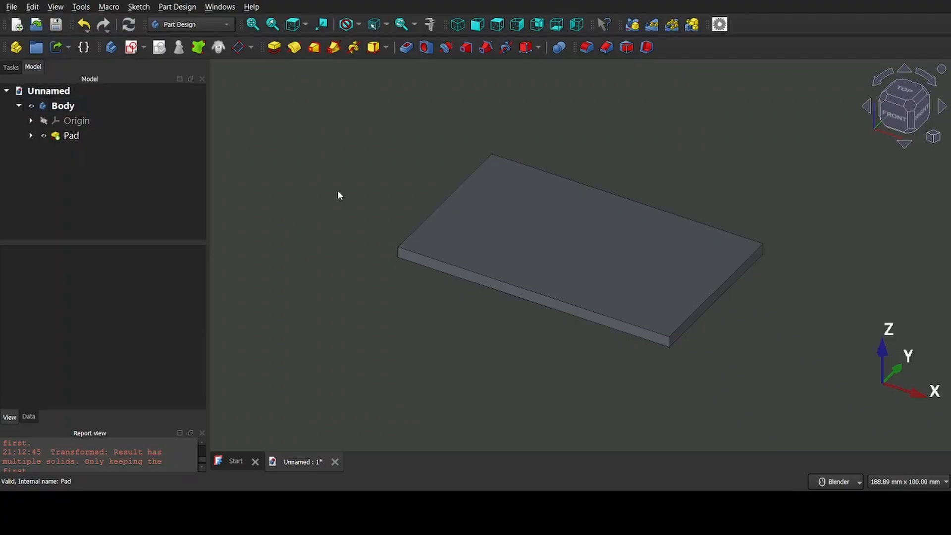
# Start a sketch on the plate's top face and draw a 4.8 mm diameter circle near its upper-left corner
pyautogui.click(490, 208)
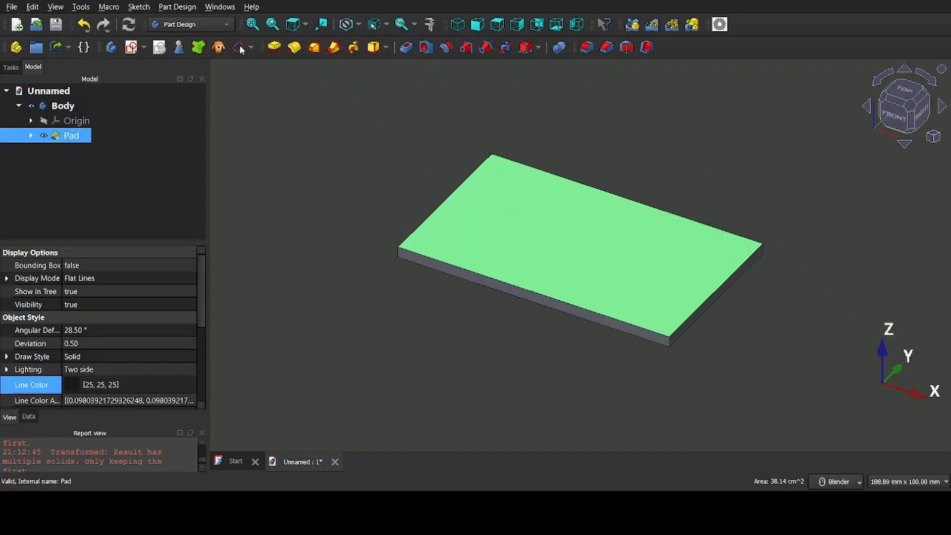
pyautogui.click(130, 47)
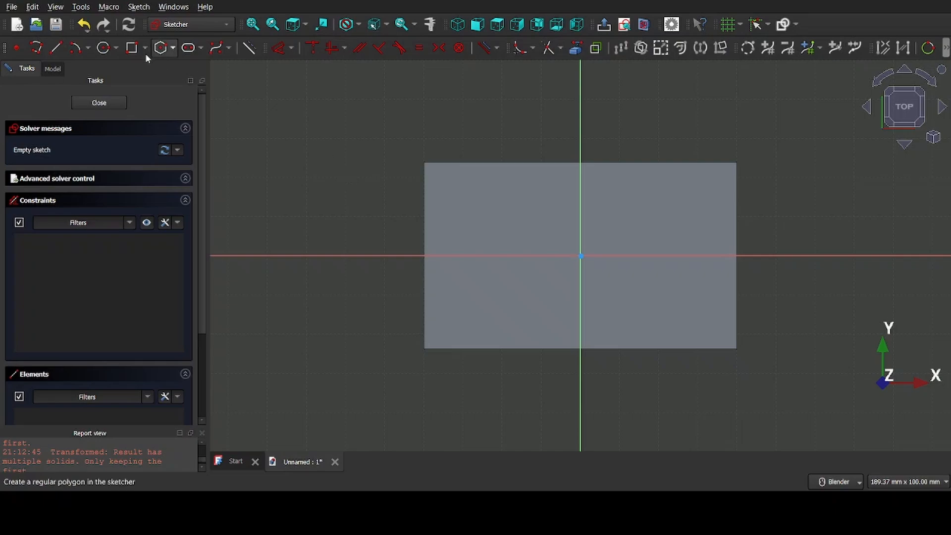
pyautogui.click(103, 48)
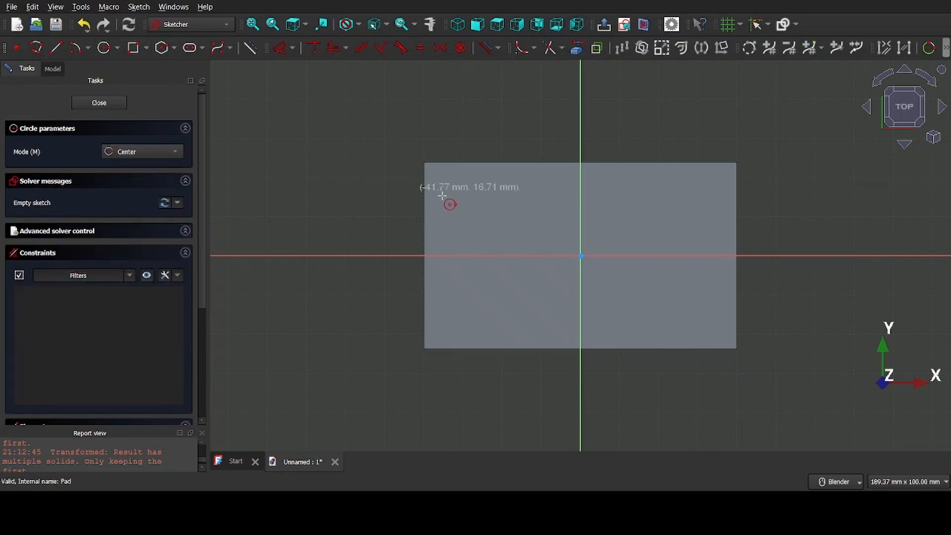
pyautogui.scroll(3, 442, 196)
pyautogui.scroll(2, 414, 191)
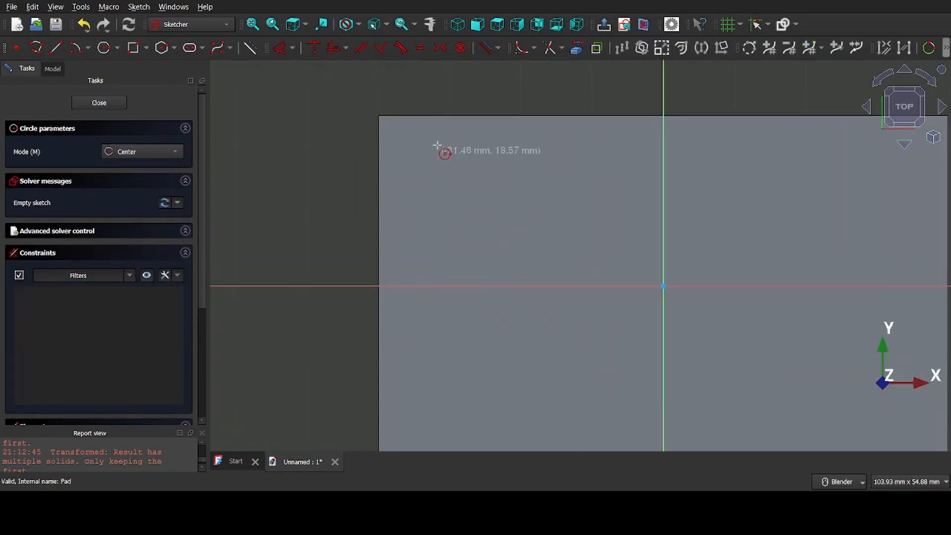
pyautogui.click(407, 147)
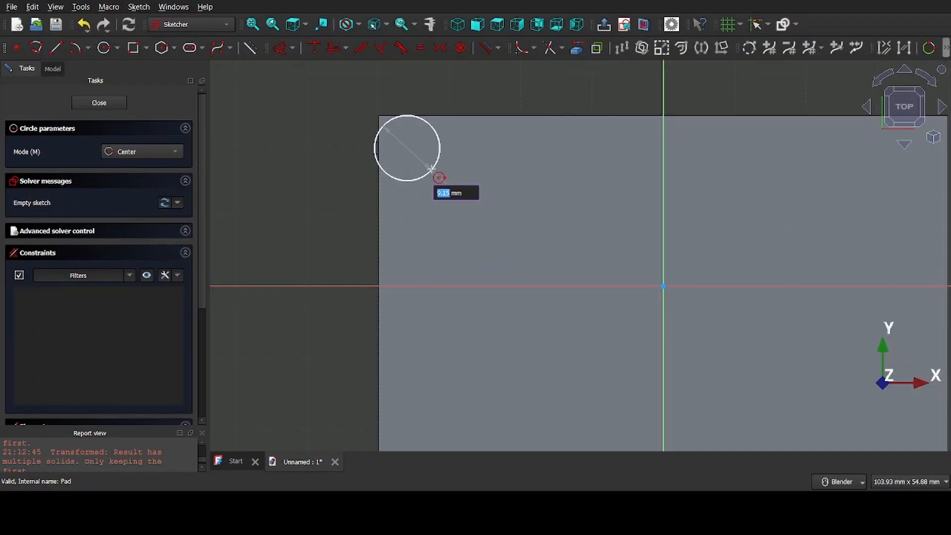
pyautogui.write('4.8')
pyautogui.press('Return')
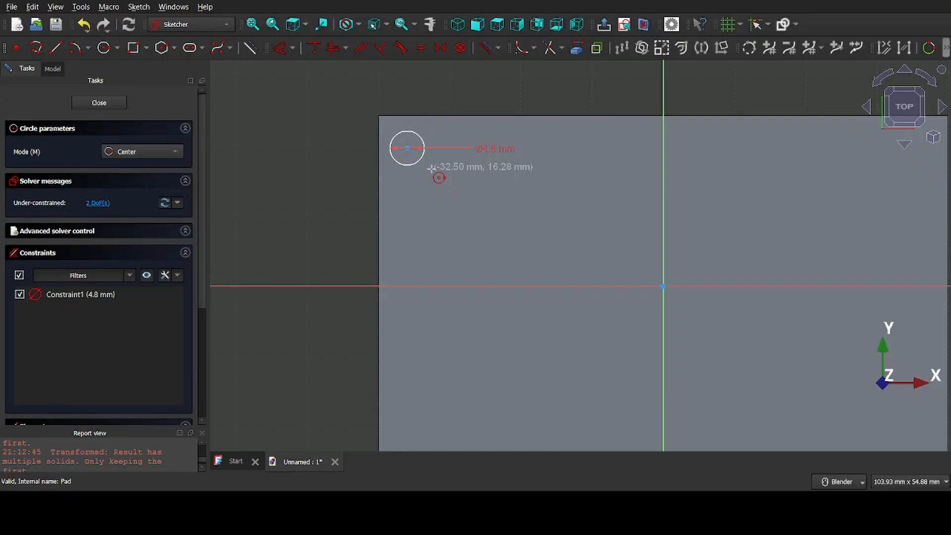
pyautogui.press('Escape')
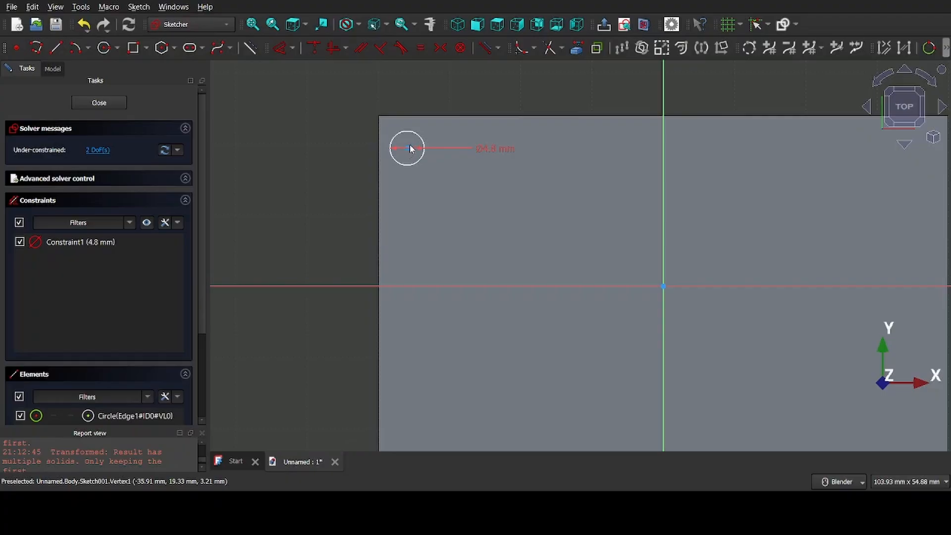
# Move the circle slightly inward from the corner and link the plate's upper and left edges as external geometry
pyautogui.moveTo(410, 147); pyautogui.dragTo(427, 156)
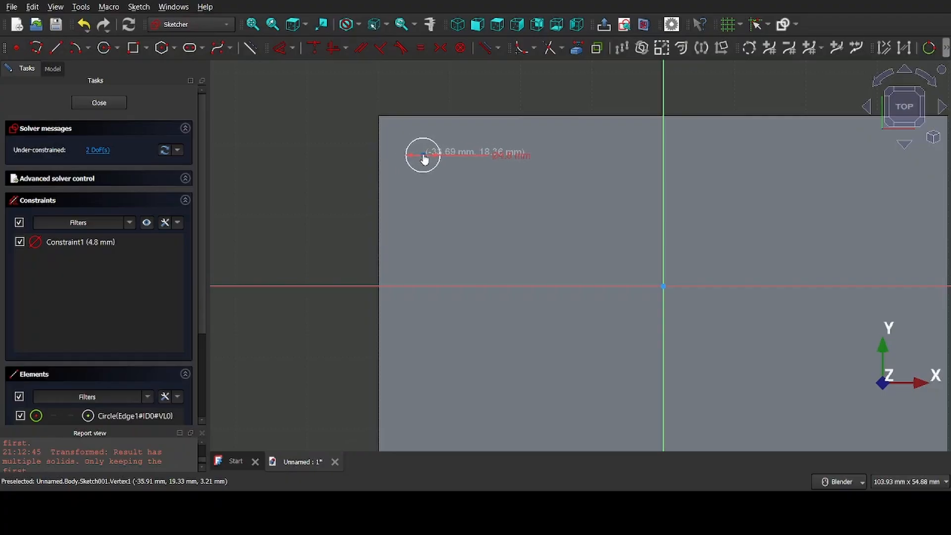
pyautogui.click(576, 49)
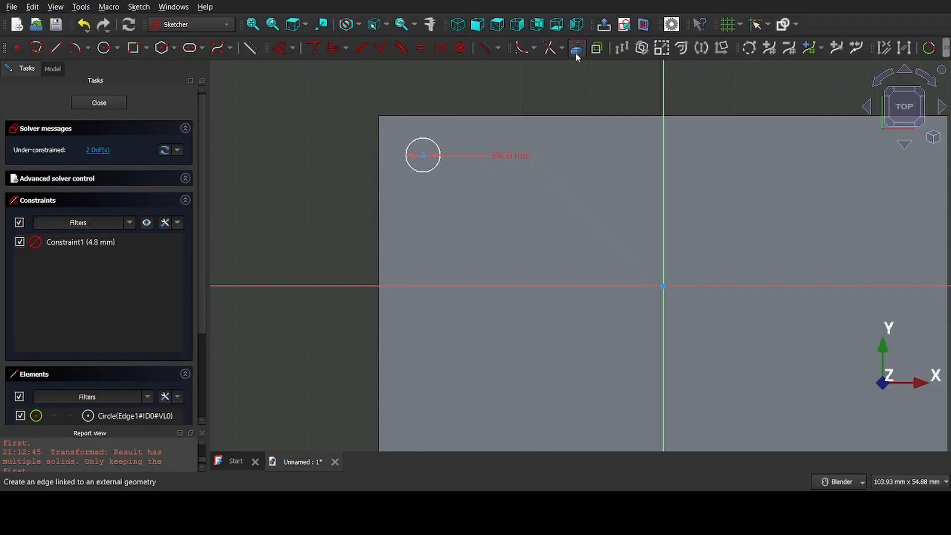
pyautogui.click(404, 116)
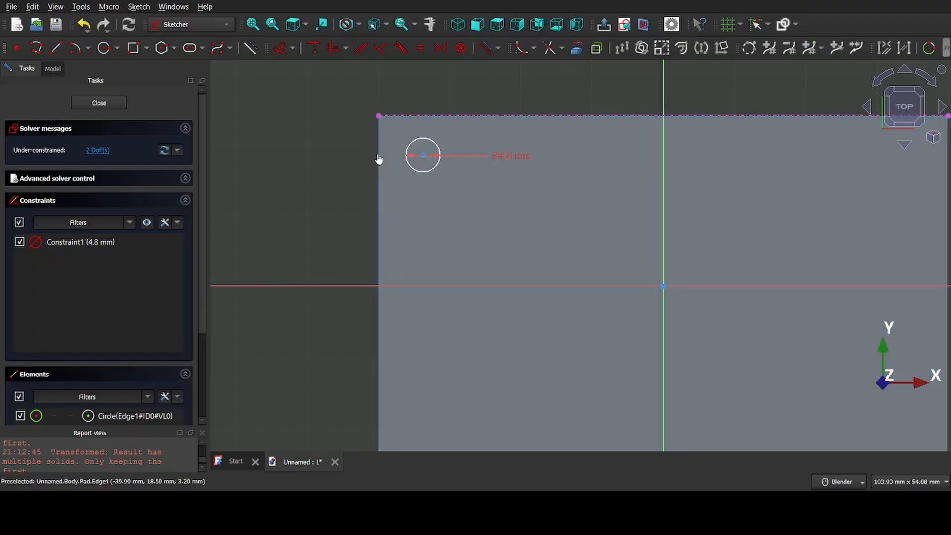
pyautogui.click(379, 159)
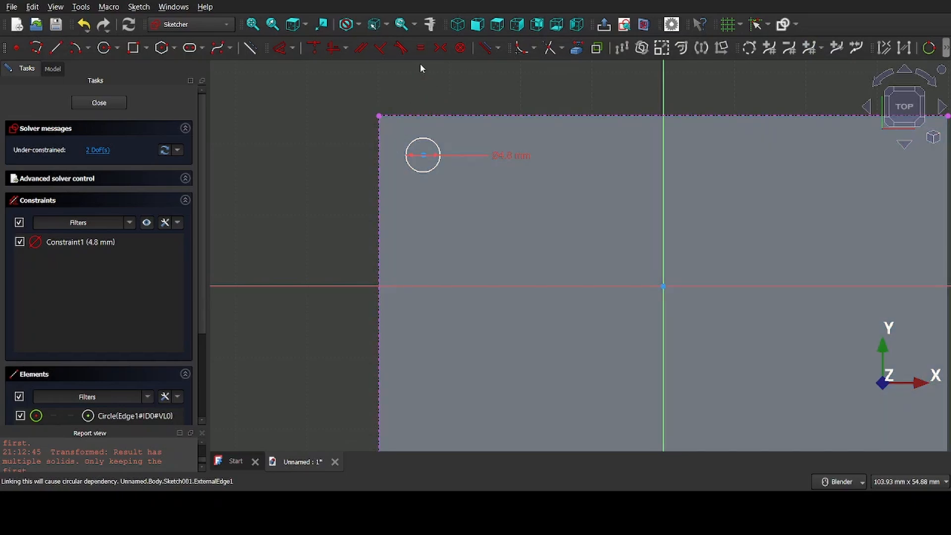
# Constrain the circle's centre to a distance of 3.9 mm from the plate's upper edge
pyautogui.click(281, 53)
pyautogui.click(424, 155)
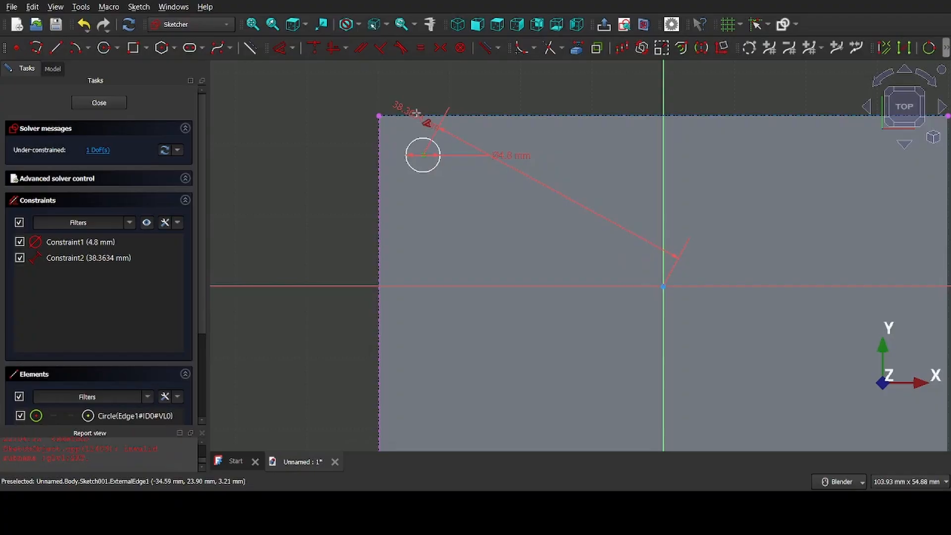
pyautogui.click(416, 114)
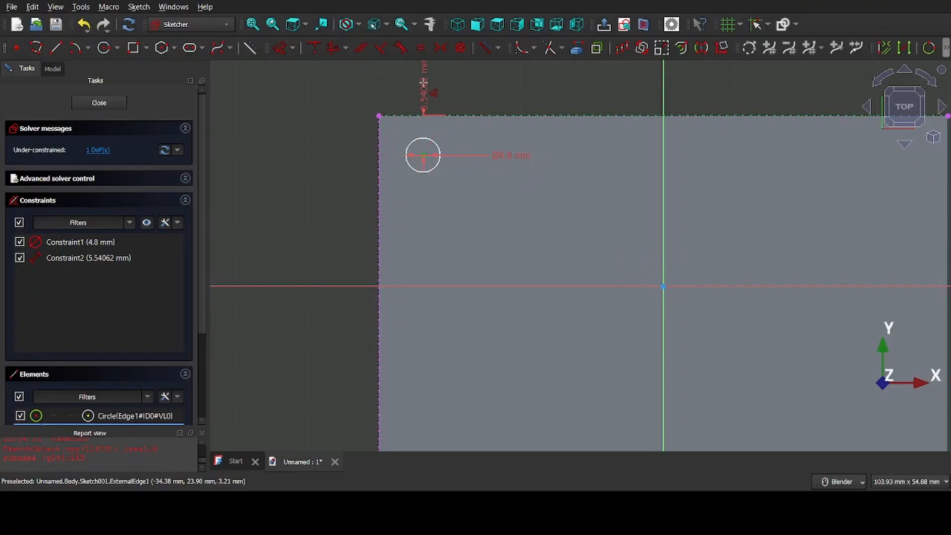
pyautogui.click(424, 83)
pyautogui.click(498, 156)
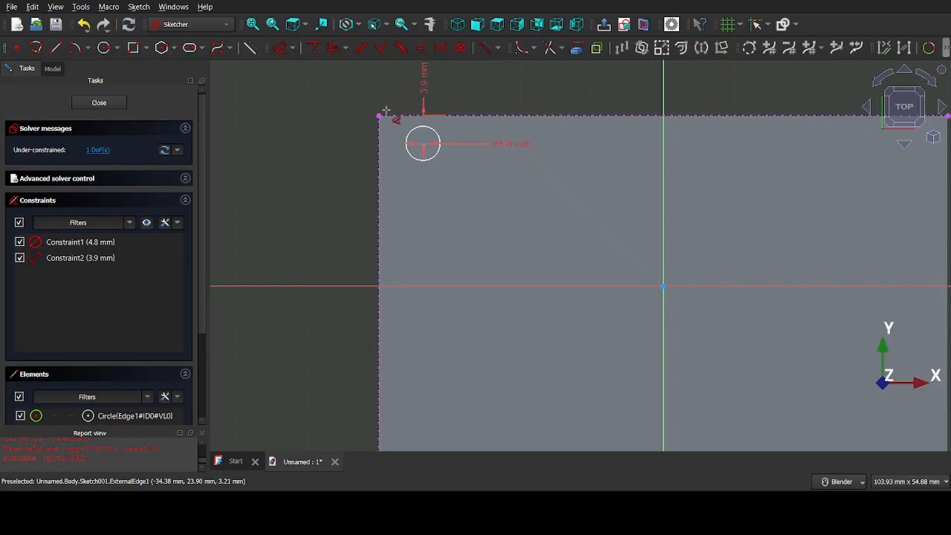
# Constrain the circle's centre to 3.9 mm from the plate's left edge and finish the sketch
pyautogui.click(423, 144)
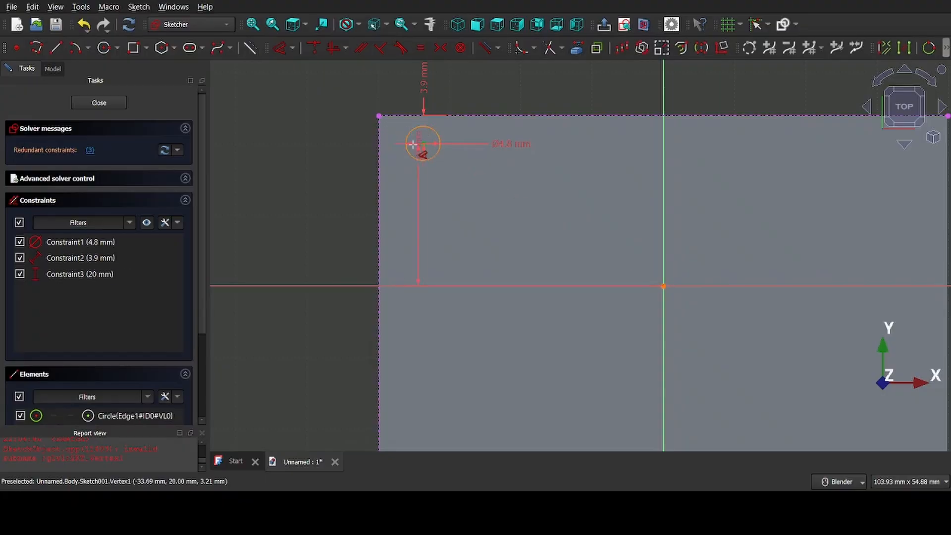
pyautogui.click(379, 146)
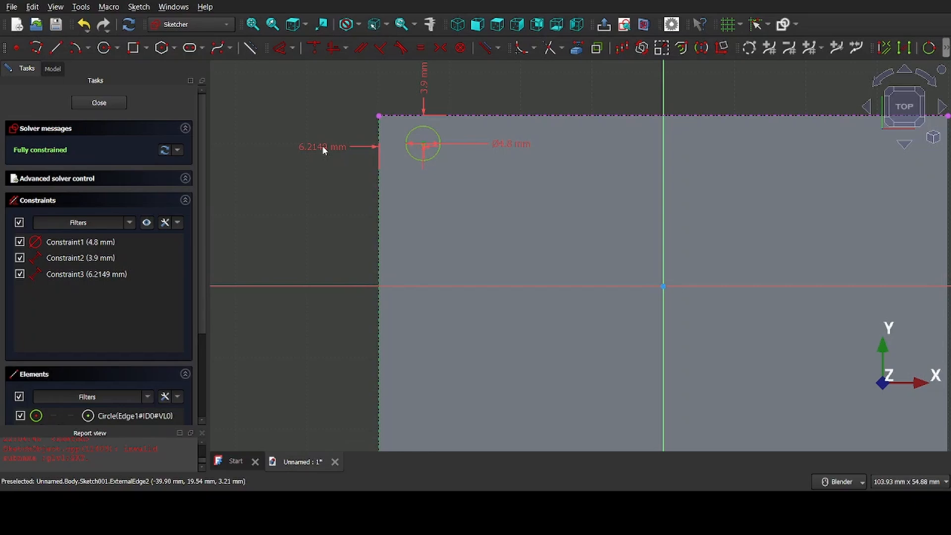
pyautogui.press('Return')
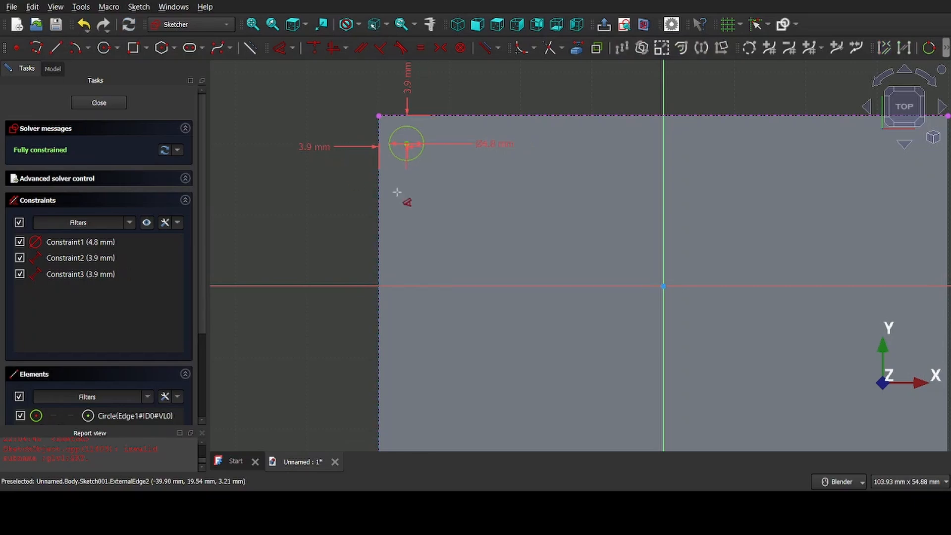
pyautogui.scroll(-1, 504, 201)
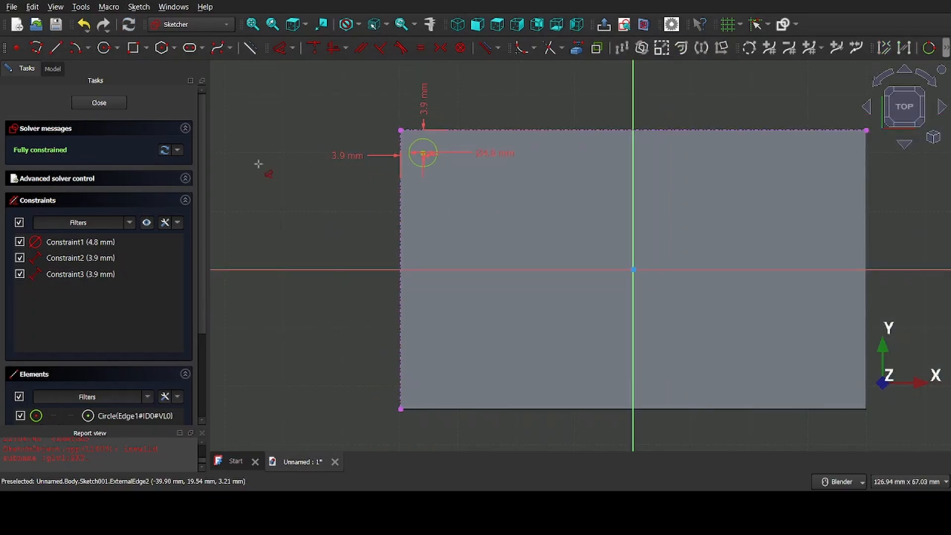
pyautogui.click(101, 102)
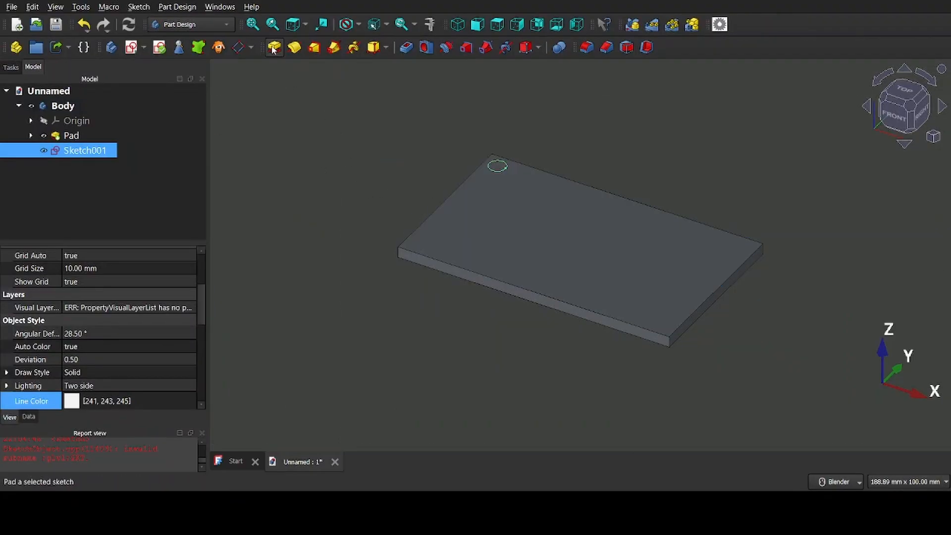
# Pad the circle sketch 1.6 mm to form the stud on the plate's top face
pyautogui.click(273, 48)
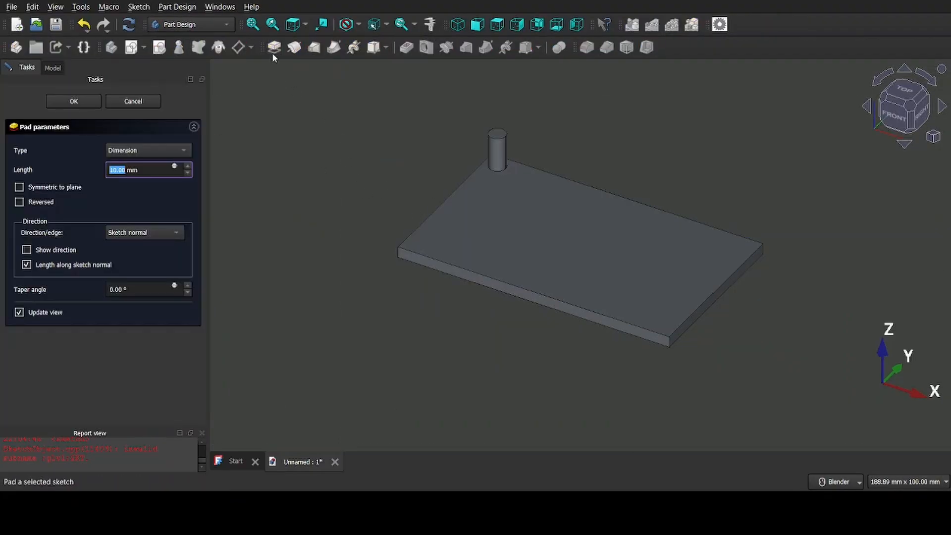
pyautogui.click(145, 168)
pyautogui.moveTo(145, 168); pyautogui.dragTo(110, 167)
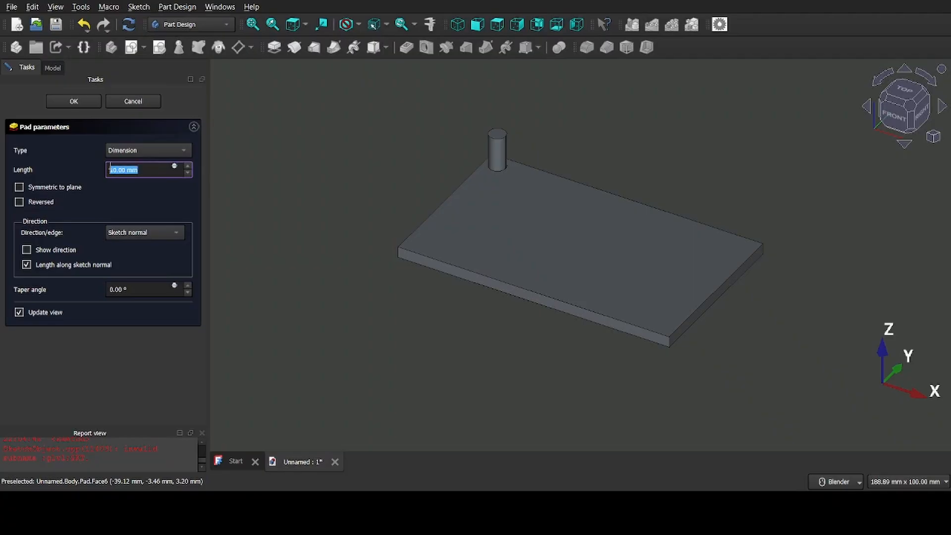
pyautogui.write('1.6')
pyautogui.click(82, 103)
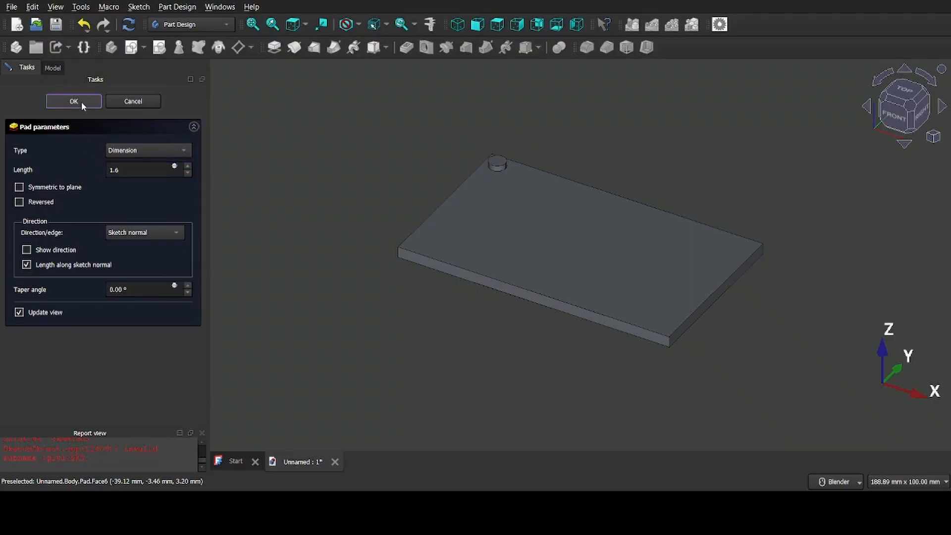
# Fillet the stud's top face with a 0.2 mm radius
pyautogui.moveTo(377, 218); pyautogui.dragTo(467, 291, button='middle')
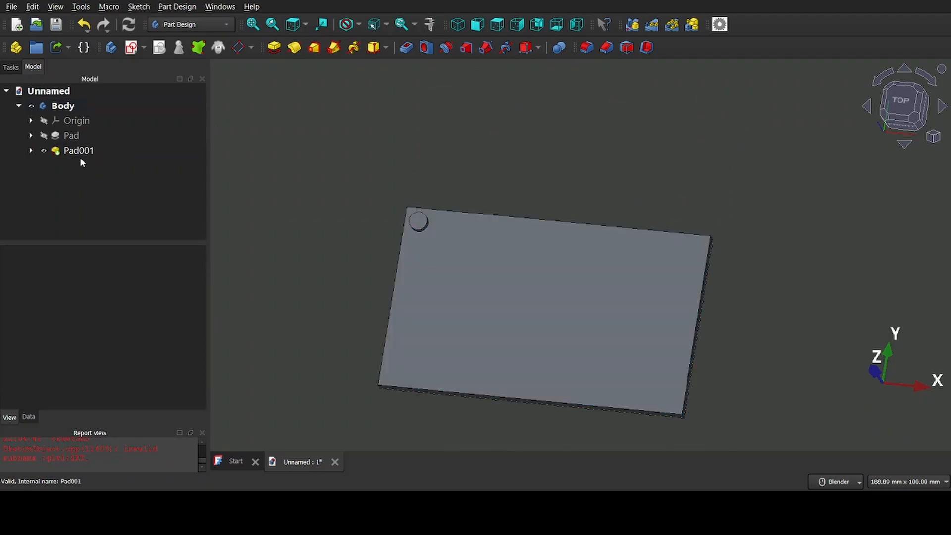
pyautogui.scroll(2, 431, 226)
pyautogui.scroll(3, 442, 227)
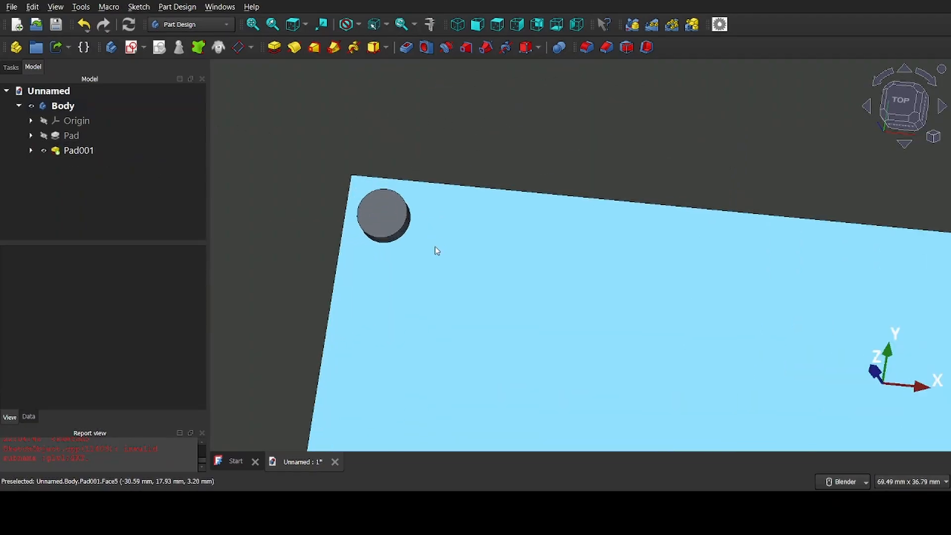
pyautogui.click(384, 224)
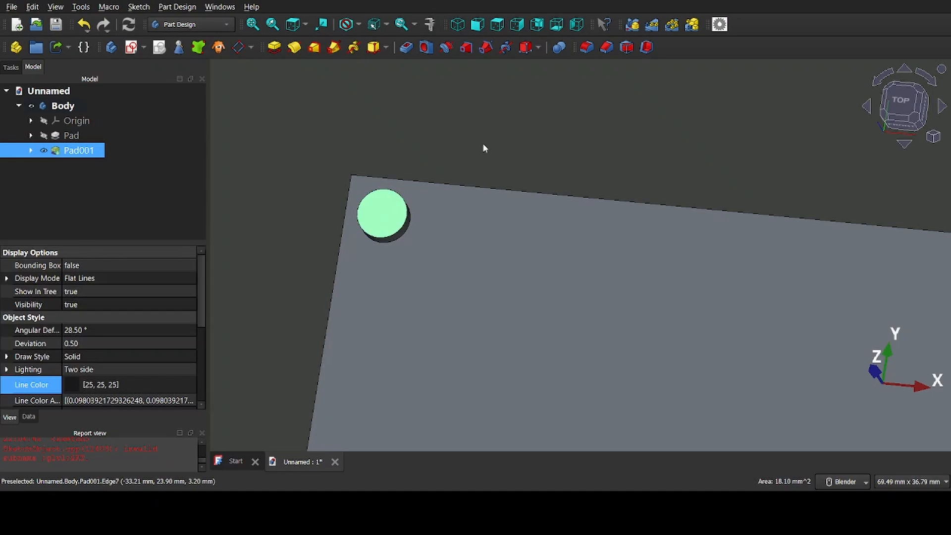
pyautogui.click(586, 48)
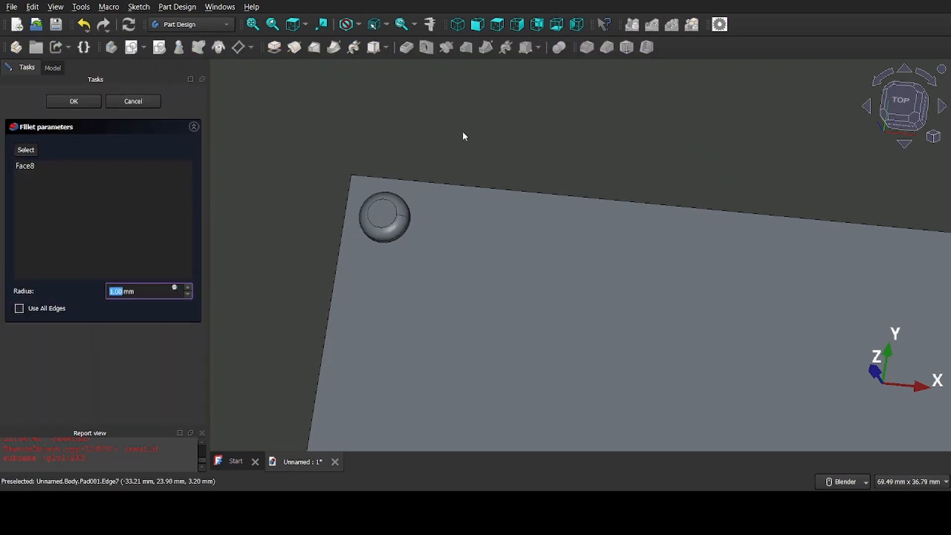
pyautogui.click(142, 294)
pyautogui.moveTo(152, 292); pyautogui.dragTo(100, 291)
pyautogui.write('.2')
pyautogui.press('Return')
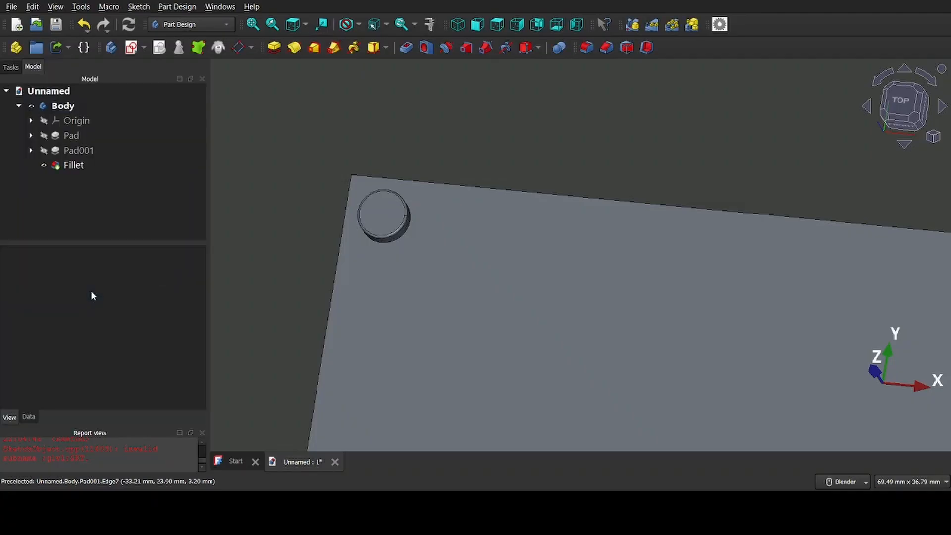
# Start a MultiTransform of the stud's pad and fillet as tool shapes and add a linear pattern to it
pyautogui.scroll(-3, 495, 247)
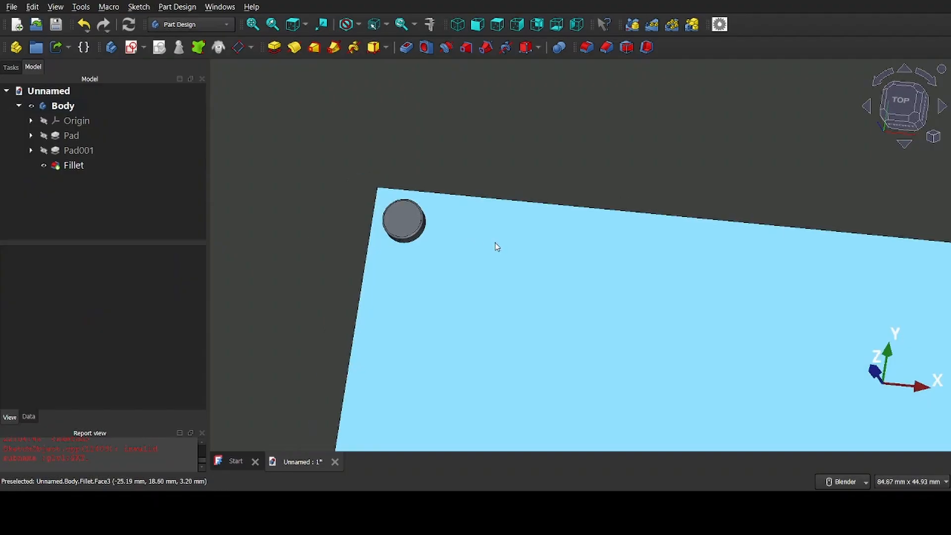
pyautogui.keyDown('shift'); pyautogui.moveTo(537, 259); pyautogui.dragTo(465, 164, button='middle'); pyautogui.keyUp('shift')
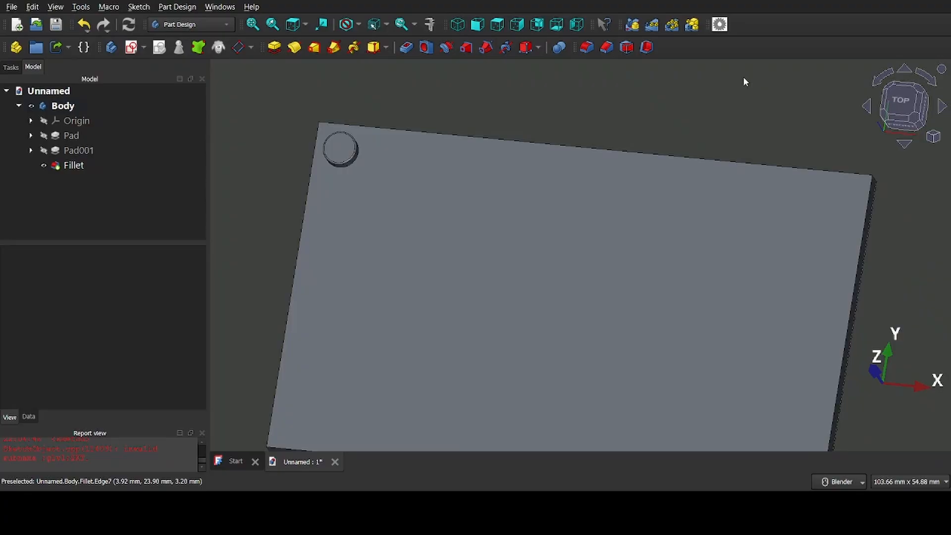
pyautogui.click(692, 26)
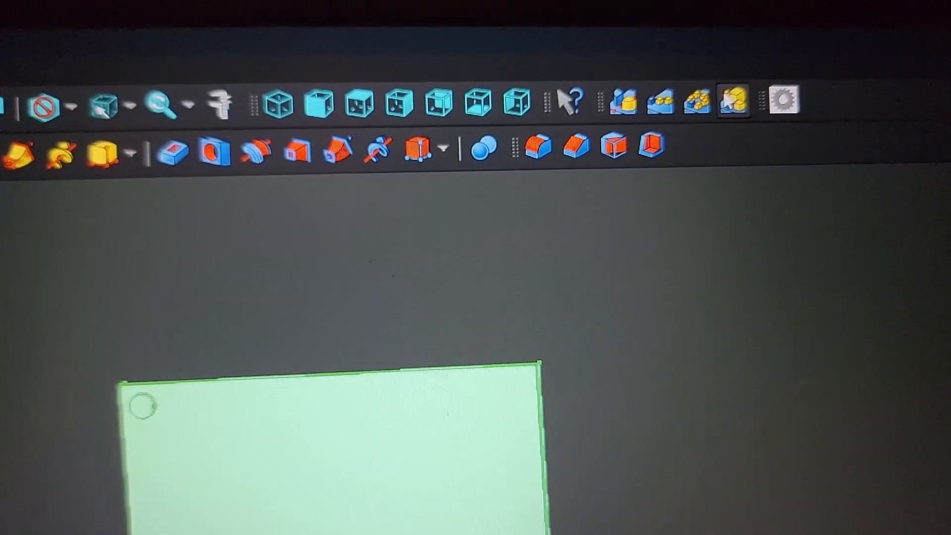
pyautogui.click(726, 97)
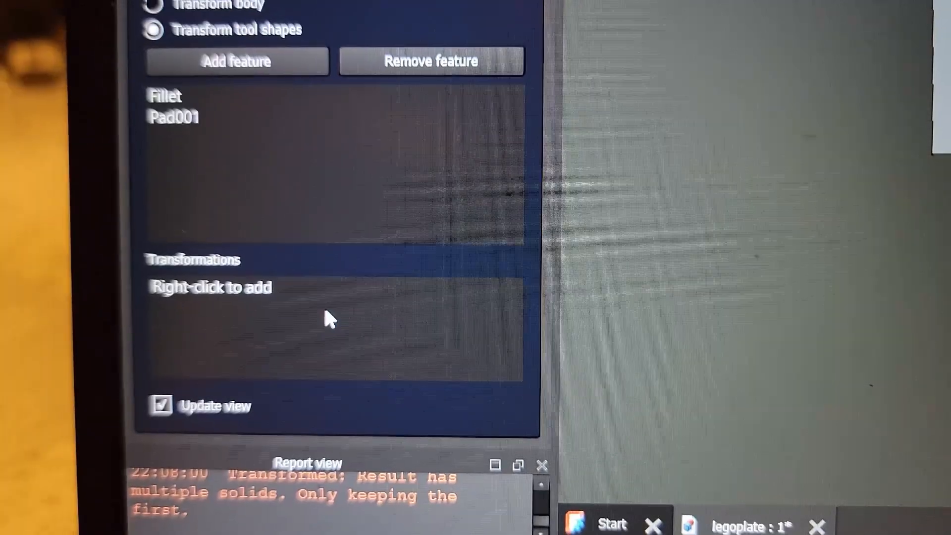
pyautogui.rightClick(325, 311)
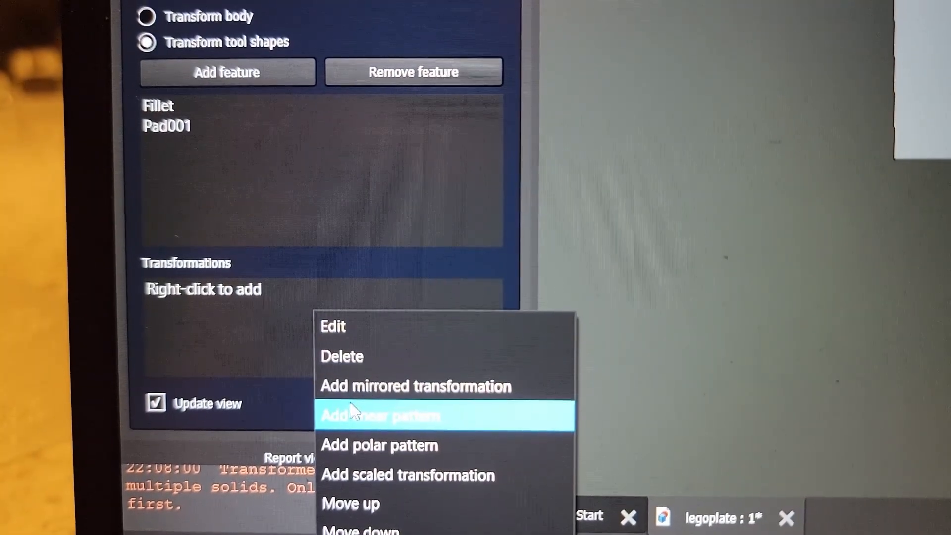
pyautogui.click(352, 416)
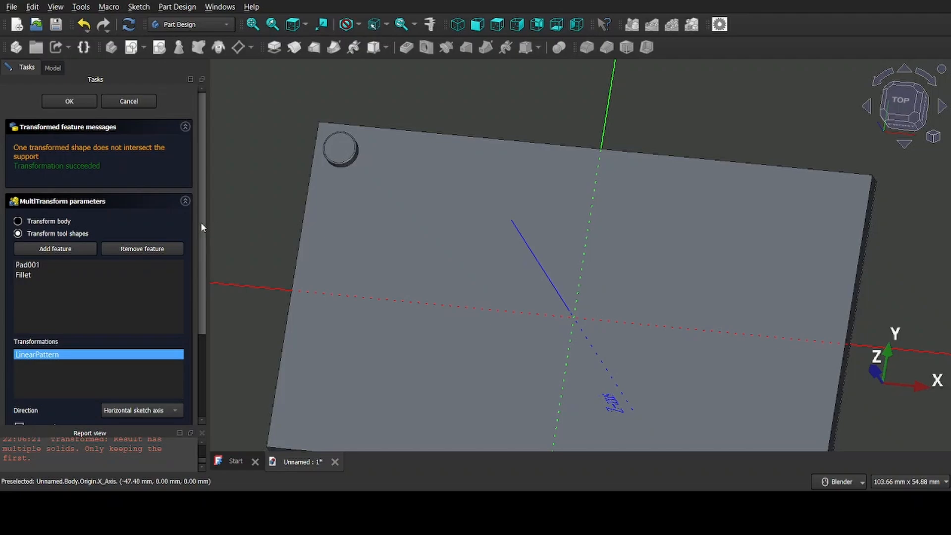
# Set the linear pattern's direction to Base X axis and its mode to Offset with an 8 mm spacing
pyautogui.moveTo(201, 222); pyautogui.dragTo(197, 338)
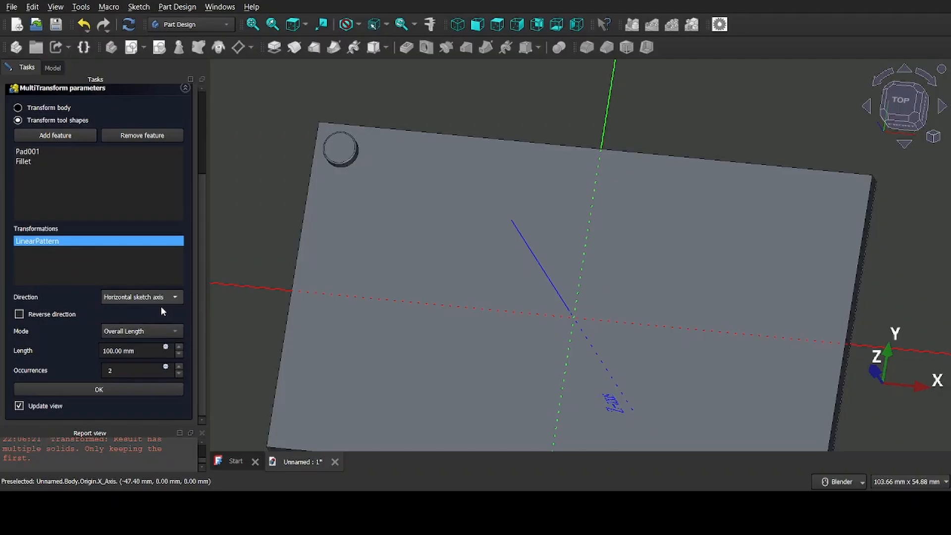
pyautogui.scroll(-2, 160, 303)
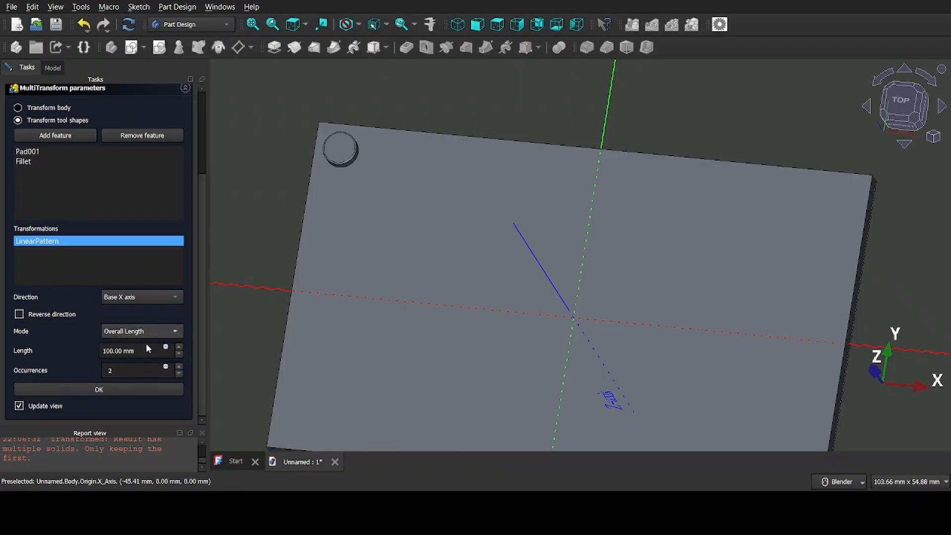
pyautogui.click(146, 345)
pyautogui.moveTo(144, 348); pyautogui.dragTo(77, 354)
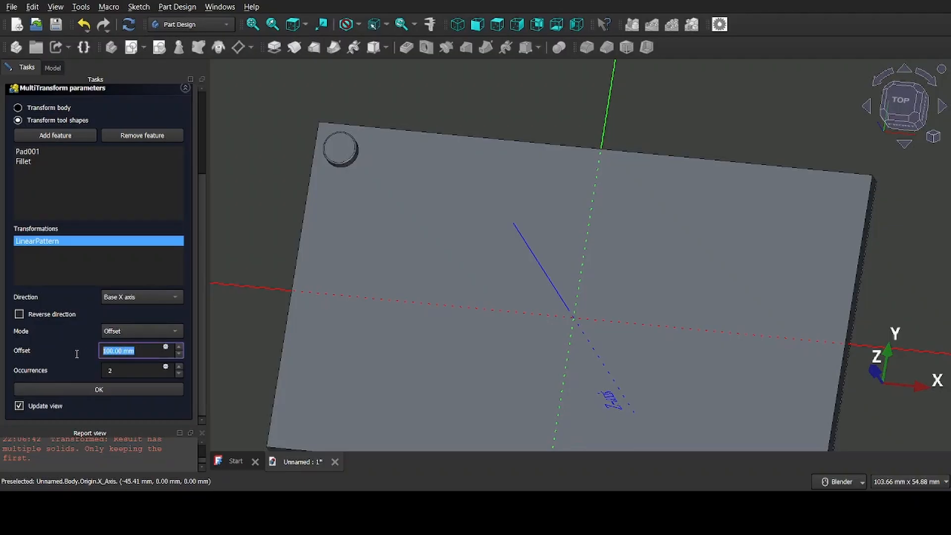
pyautogui.write('8')
# Set the X-axis pattern to 10 occurrences and accept this linear pattern
pyautogui.click(136, 369)
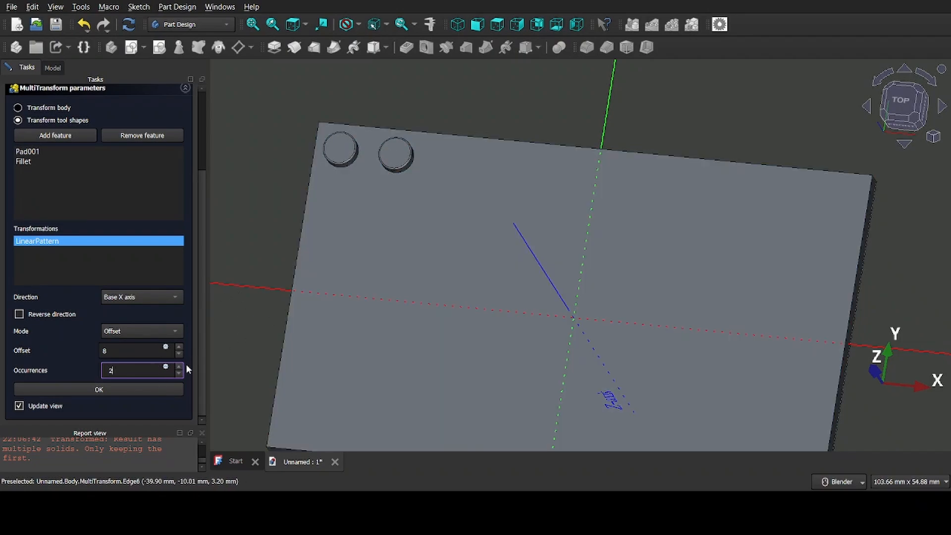
pyautogui.click(179, 368)
pyautogui.click(180, 368)
pyautogui.click(179, 368)
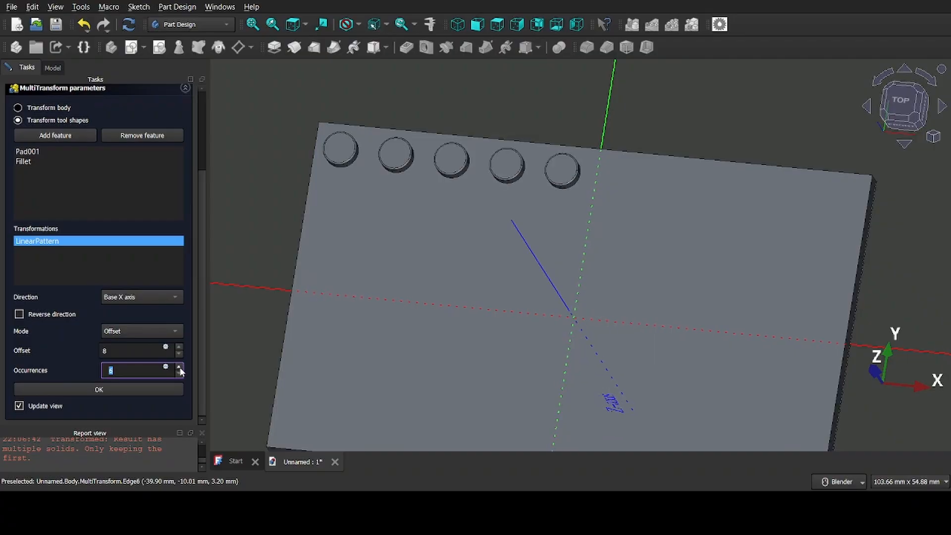
pyautogui.click(179, 368)
pyautogui.click(179, 367)
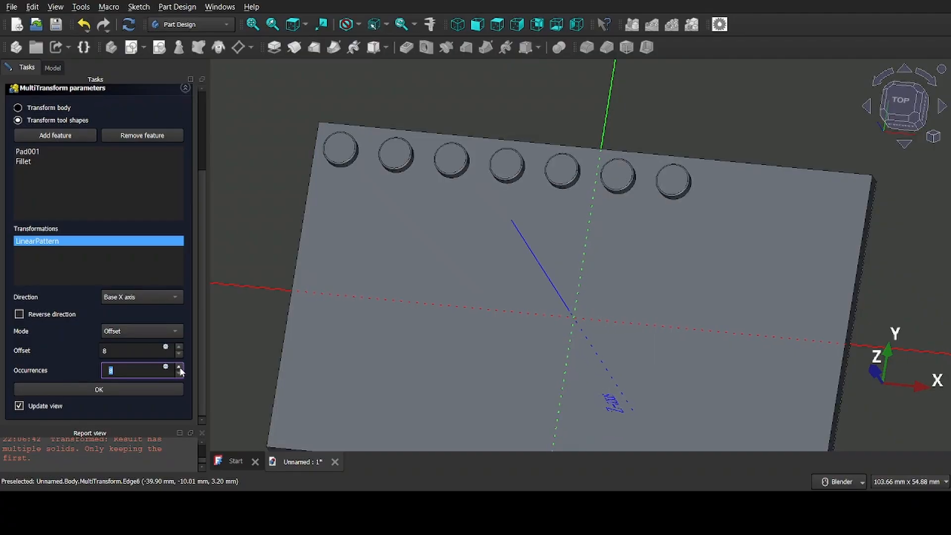
pyautogui.click(179, 368)
pyautogui.click(179, 367)
pyautogui.click(179, 367)
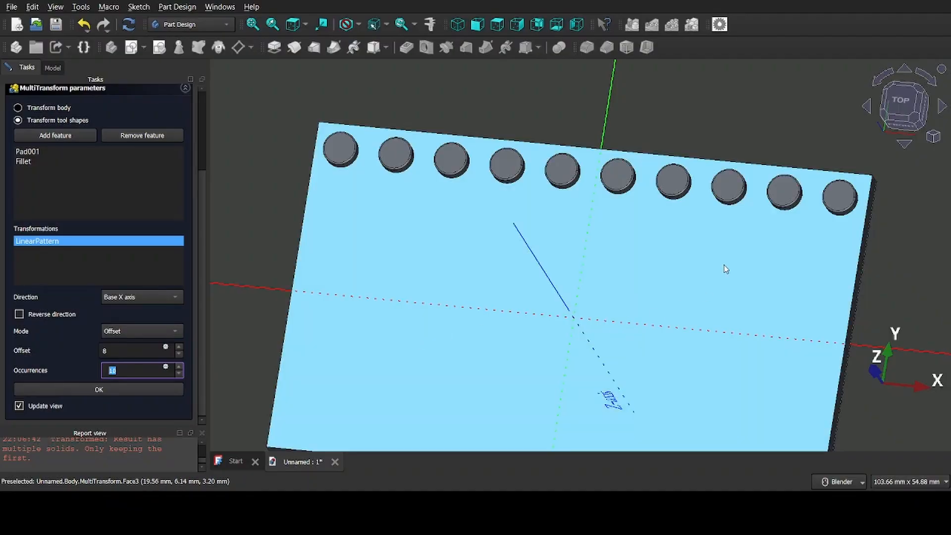
pyautogui.keyDown('shift'); pyautogui.moveTo(636, 253); pyautogui.dragTo(640, 202, button='middle'); pyautogui.keyUp('shift')
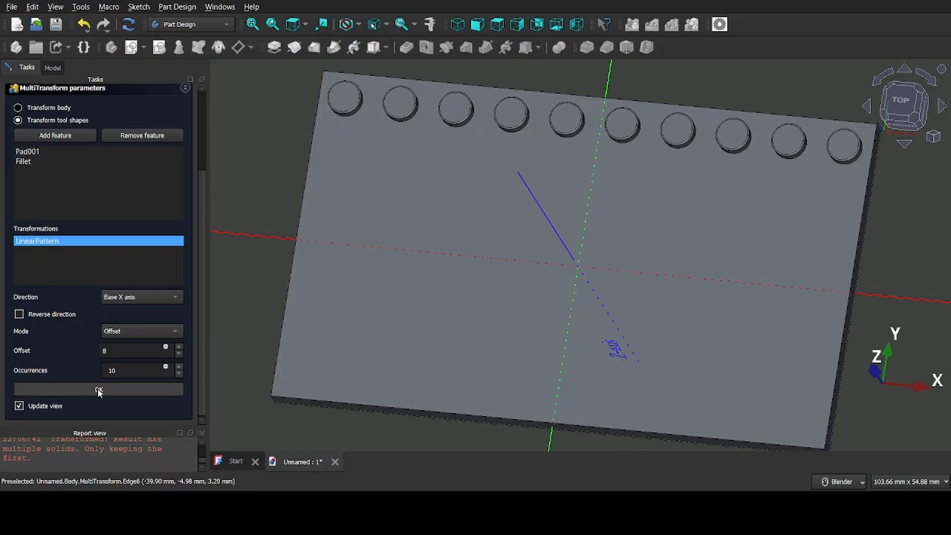
pyautogui.click(98, 391)
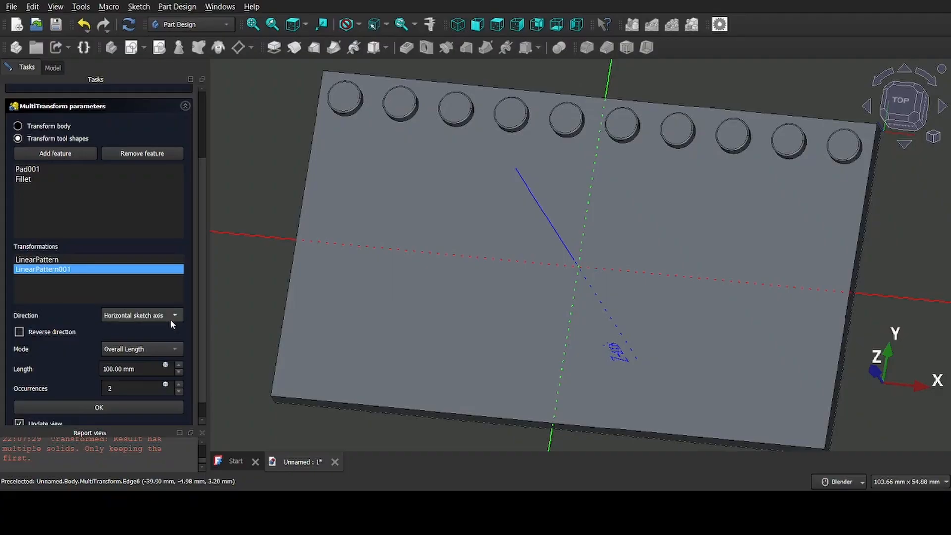
# Add a second linear pattern along the Base Y axis, using Offset mode with an 8 mm spacing
pyautogui.scroll(-3, 476, 273)
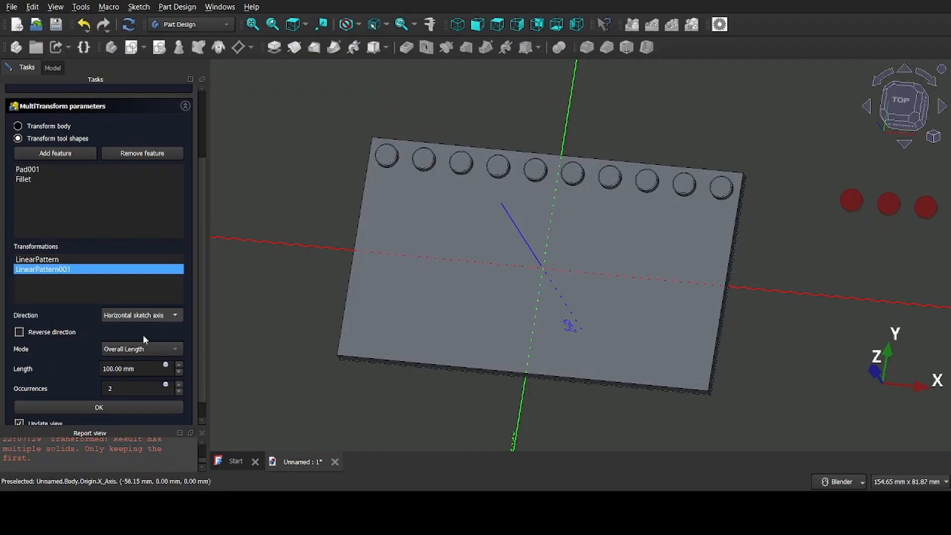
pyautogui.click(142, 344)
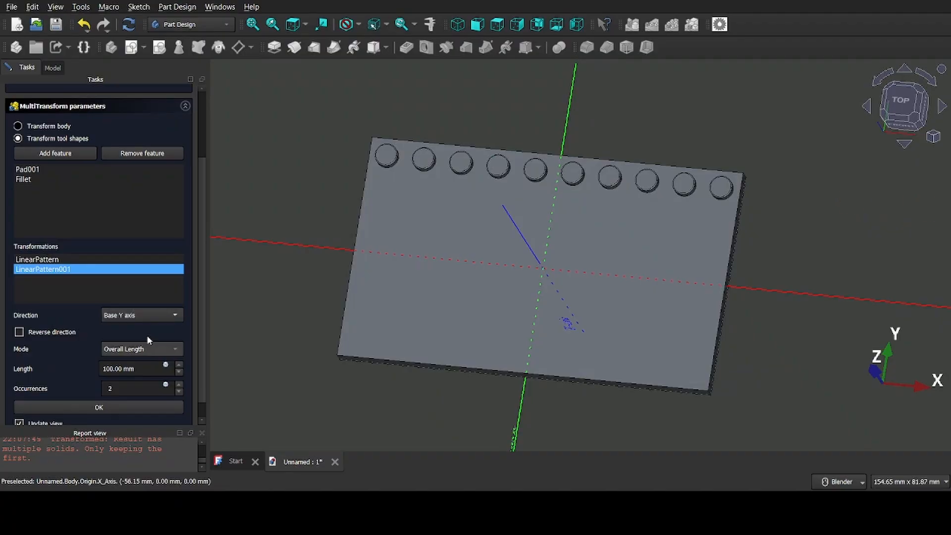
pyautogui.scroll(-5, 513, 334)
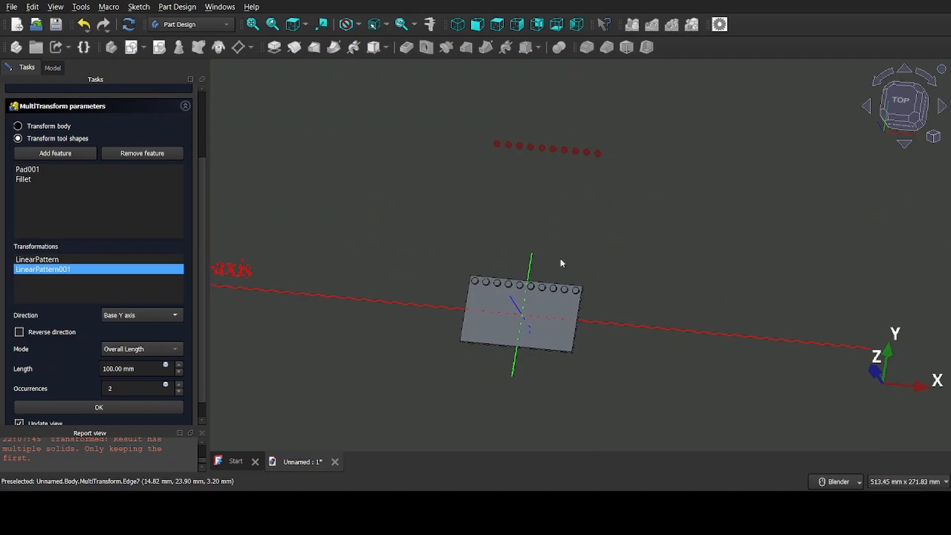
pyautogui.scroll(4, 558, 262)
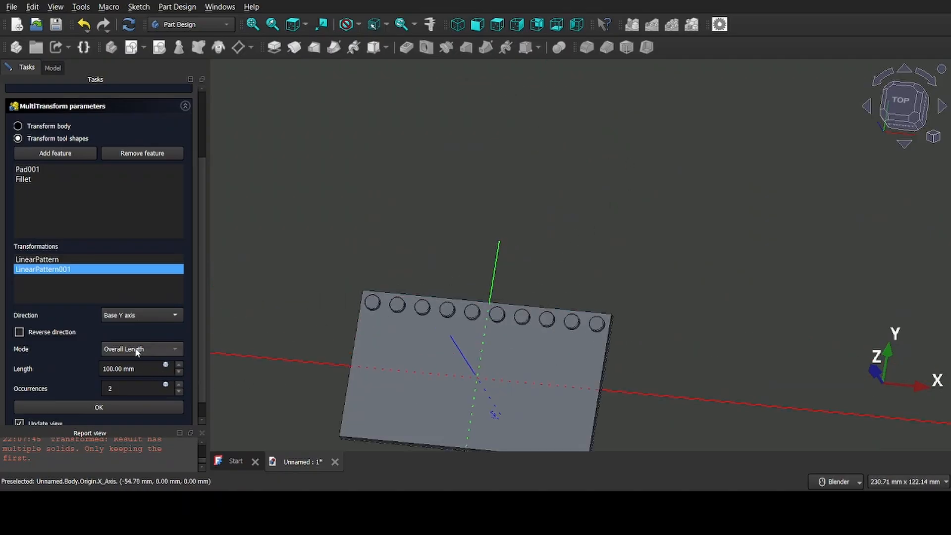
pyautogui.click(163, 351)
pyautogui.click(151, 360)
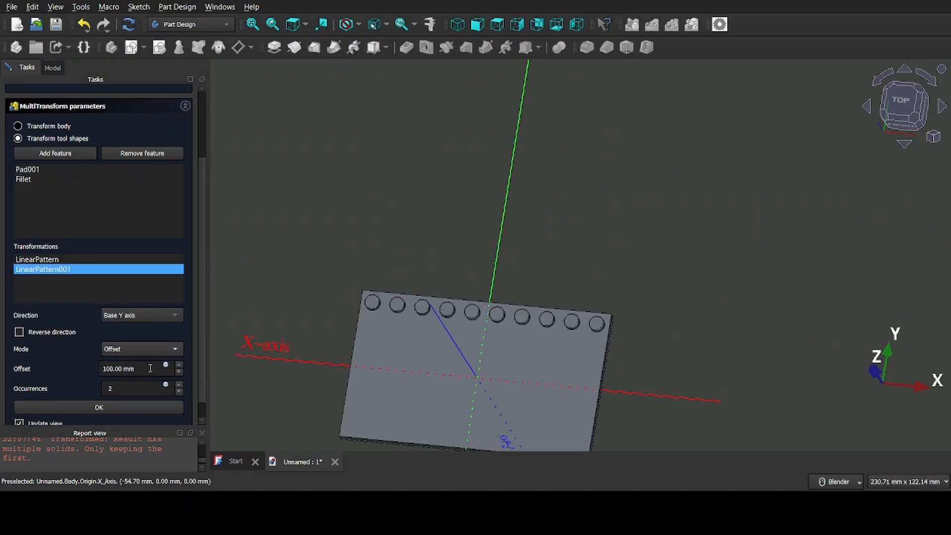
pyautogui.moveTo(149, 369); pyautogui.dragTo(79, 370)
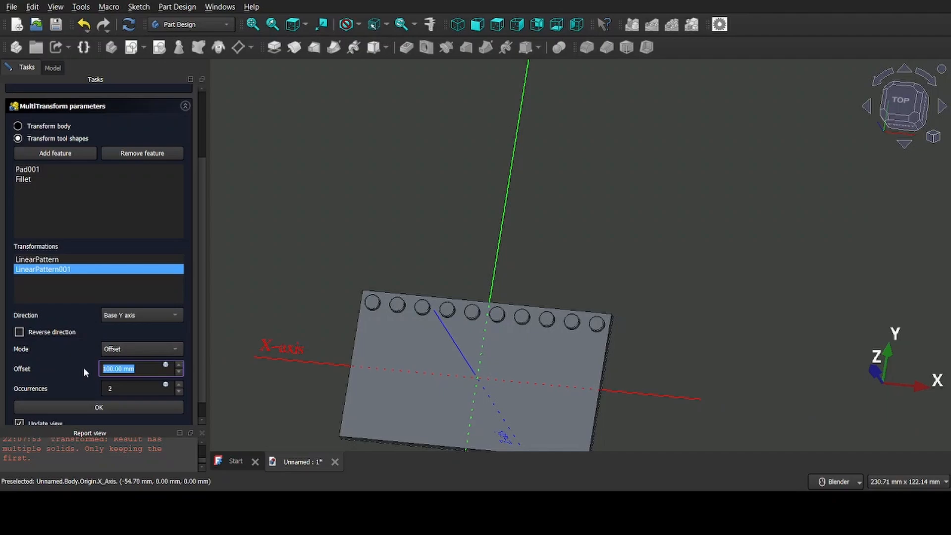
pyautogui.write('8')
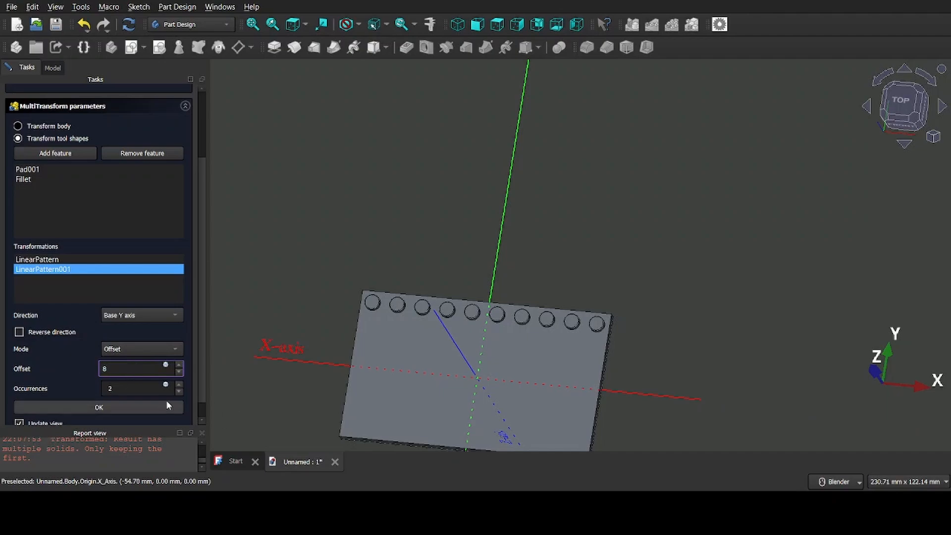
pyautogui.click(133, 389)
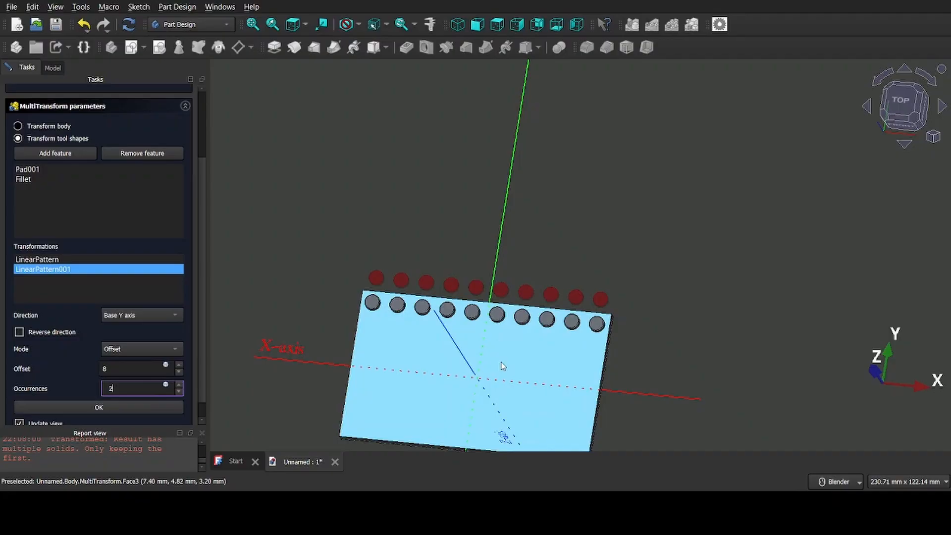
# Reverse the Y-axis linear pattern's direction, set it to 6 occurrences and accept the MultiTransform
pyautogui.scroll(4, 495, 238)
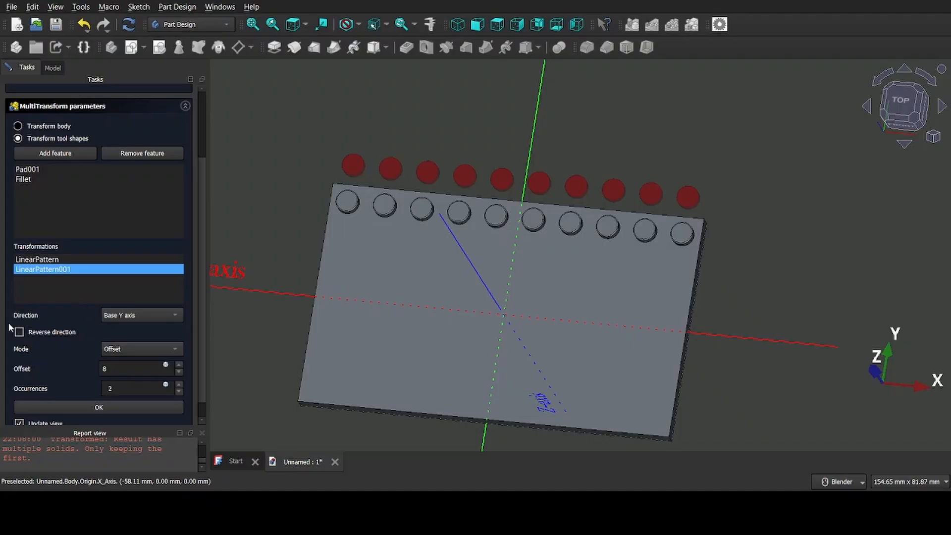
pyautogui.click(21, 334)
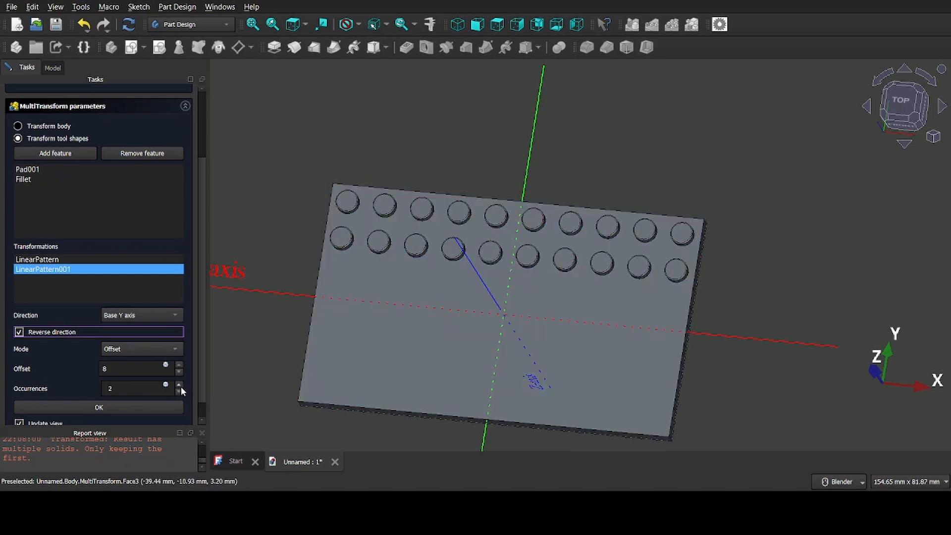
pyautogui.click(181, 386)
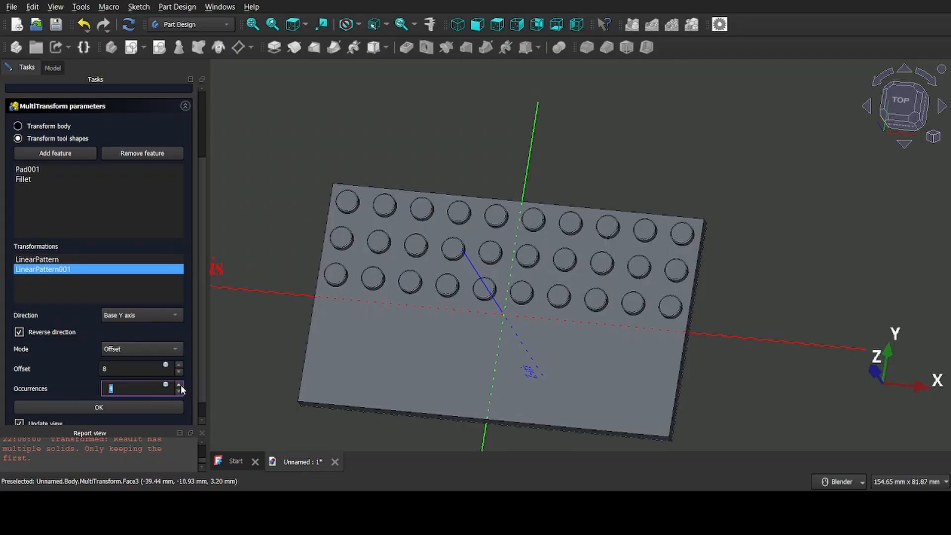
pyautogui.click(181, 386)
pyautogui.click(181, 386)
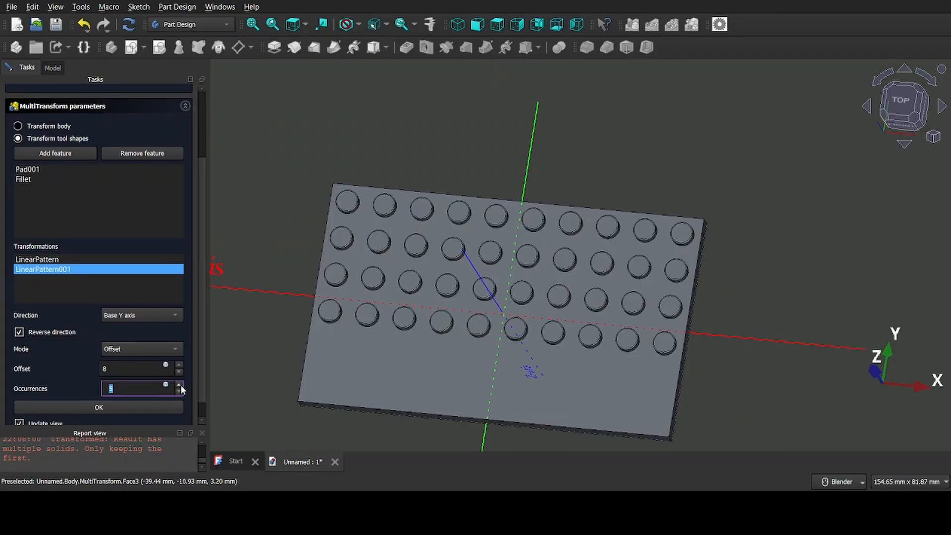
pyautogui.click(180, 386)
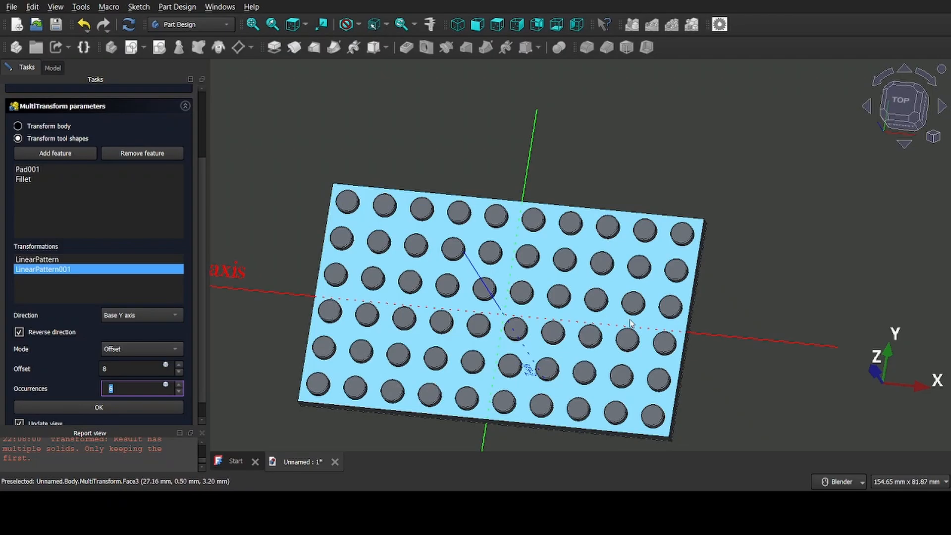
pyautogui.keyDown('shift'); pyautogui.moveTo(616, 318); pyautogui.dragTo(614, 232, button='middle'); pyautogui.keyUp('shift')
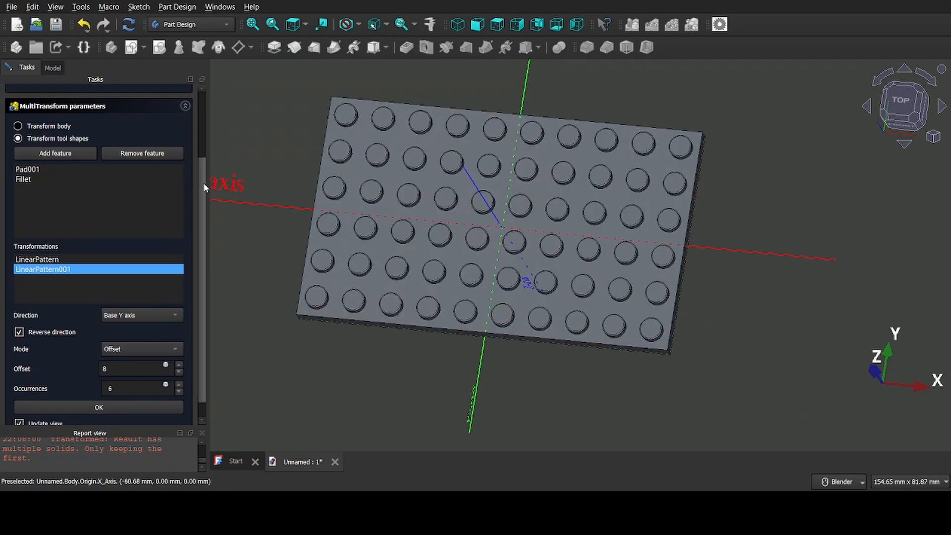
pyautogui.scroll(3, 201, 180)
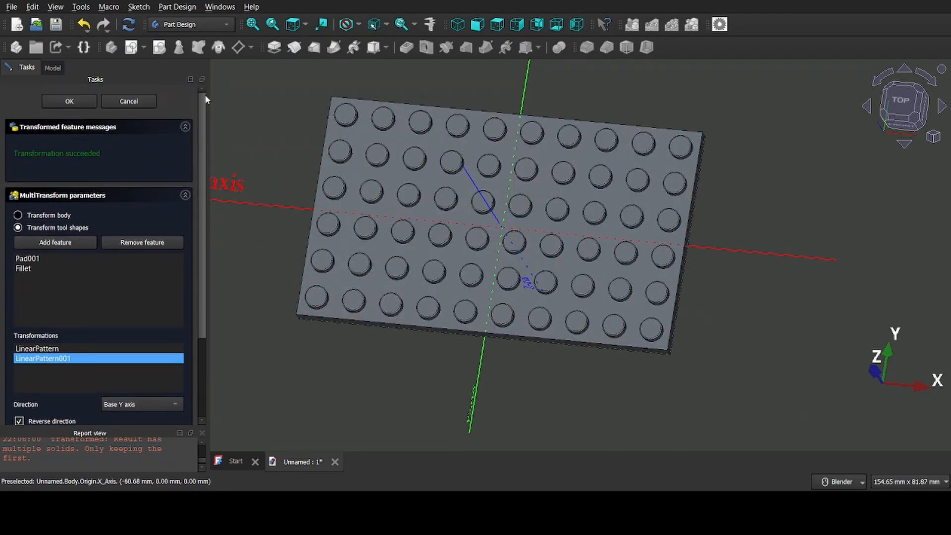
pyautogui.click(62, 102)
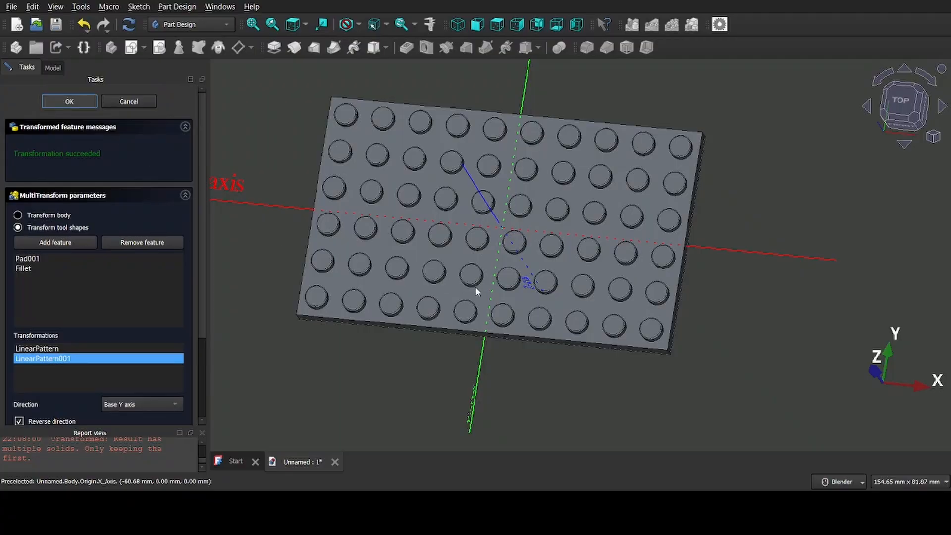
# Start a Mirrored feature that transforms the whole plate body
pyautogui.moveTo(518, 275); pyautogui.dragTo(517, 245, button='middle')
pyautogui.scroll(-3, 517, 242)
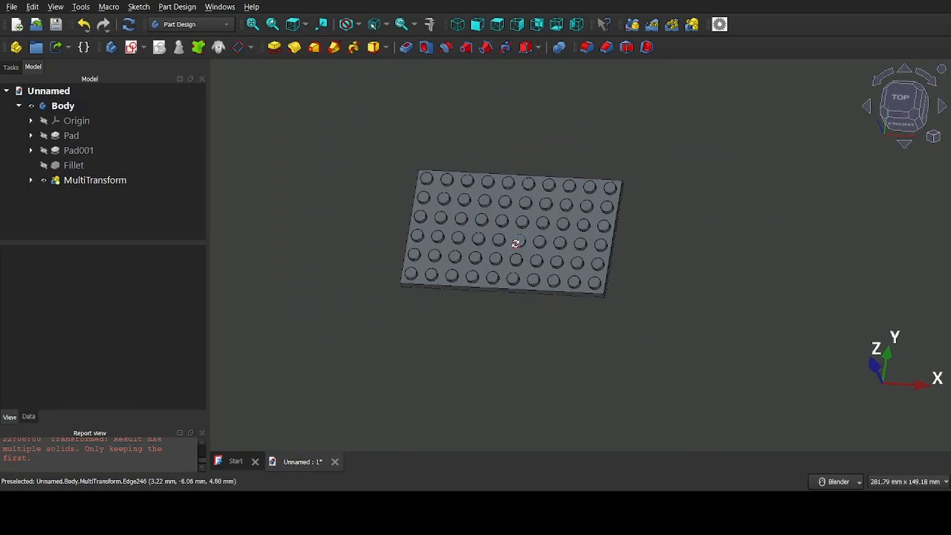
pyautogui.click(900, 99)
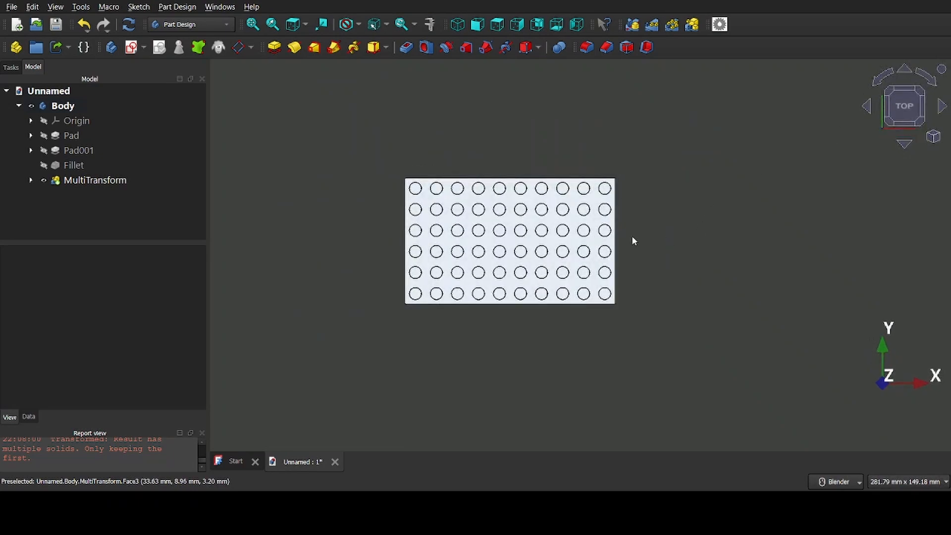
pyautogui.moveTo(613, 232); pyautogui.dragTo(547, 221, button='middle')
pyautogui.scroll(5, 548, 250)
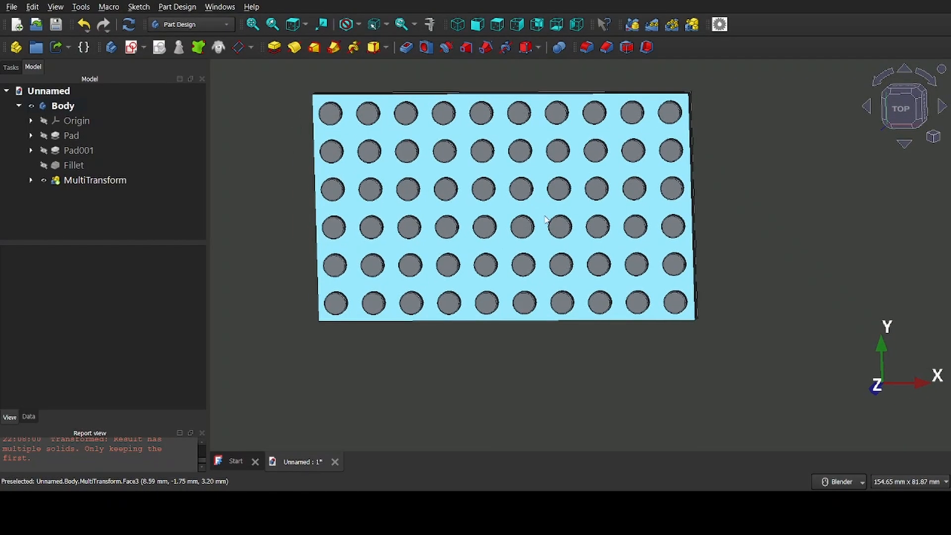
pyautogui.keyDown('shift'); pyautogui.moveTo(498, 192); pyautogui.dragTo(496, 213, button='middle'); pyautogui.keyUp('shift')
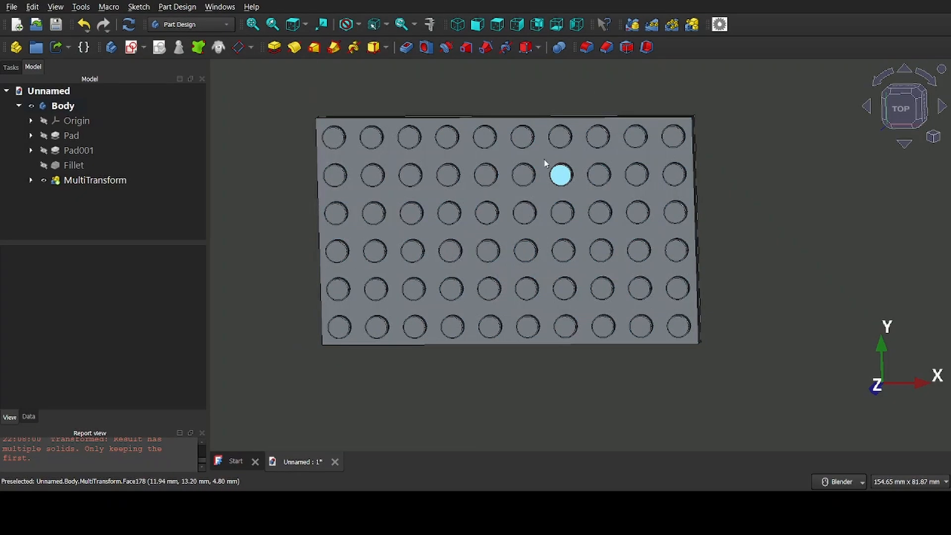
pyautogui.click(72, 106)
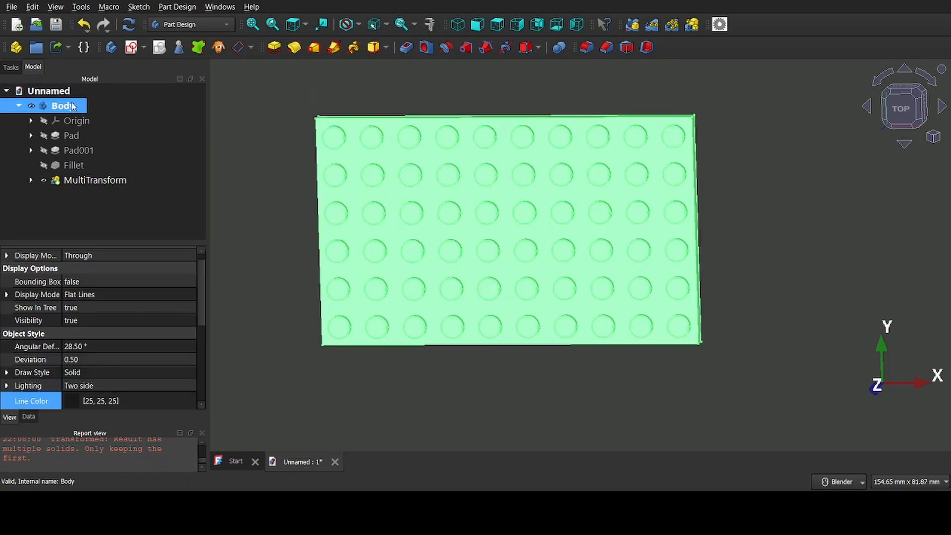
pyautogui.click(633, 25)
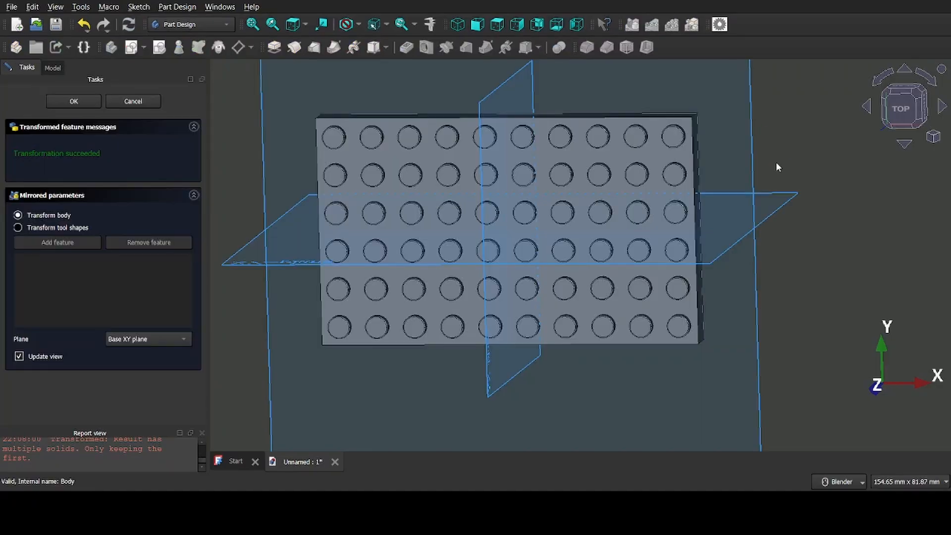
# Try the Base YZ and Base XZ planes as the mirror plane and examine the preview from several angles
pyautogui.moveTo(706, 224); pyautogui.dragTo(706, 199, button='middle')
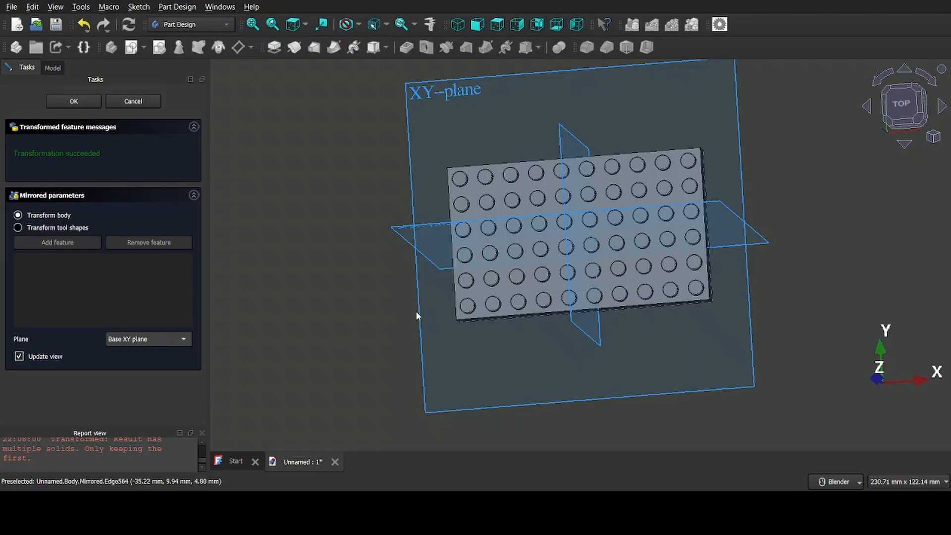
pyautogui.moveTo(657, 246); pyautogui.dragTo(474, 280, button='middle')
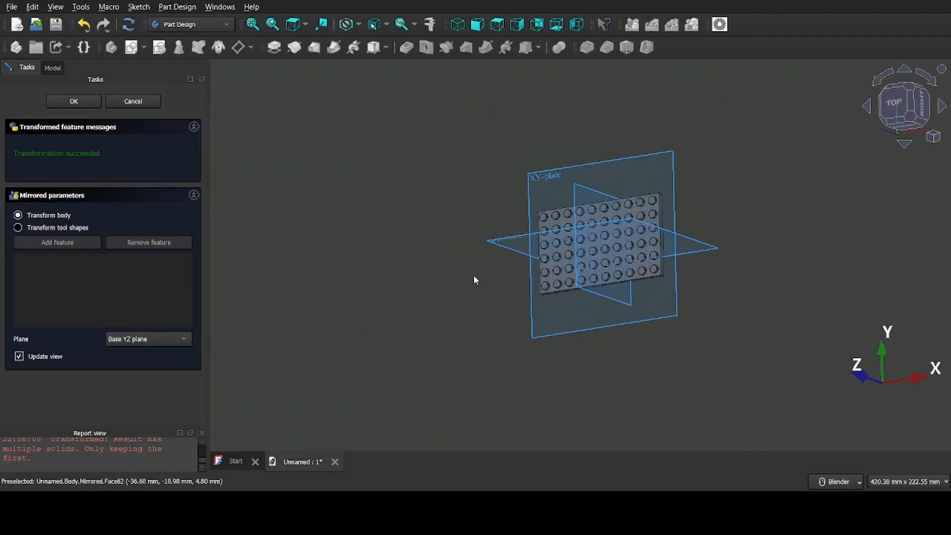
pyautogui.scroll(1, 474, 278)
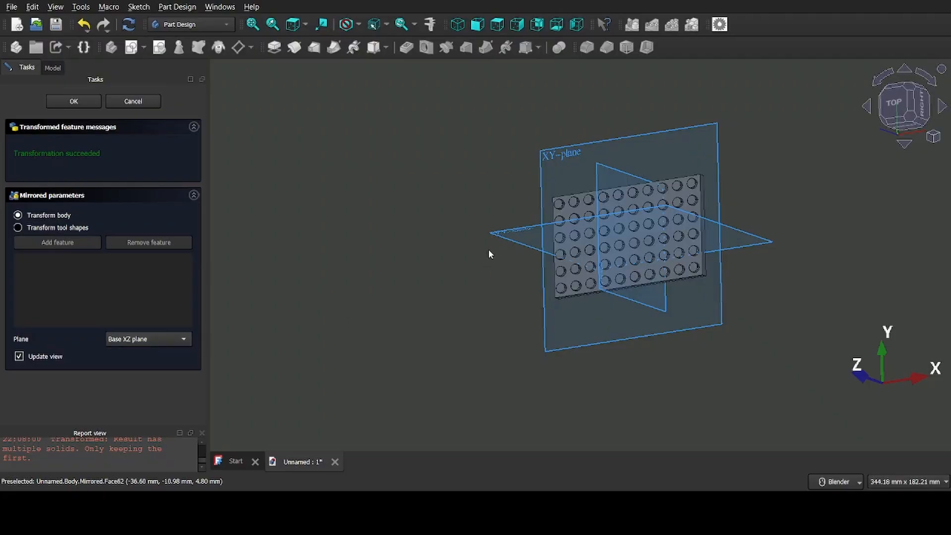
pyautogui.moveTo(479, 243); pyautogui.dragTo(415, 251, button='middle')
pyautogui.scroll(-2, 469, 238)
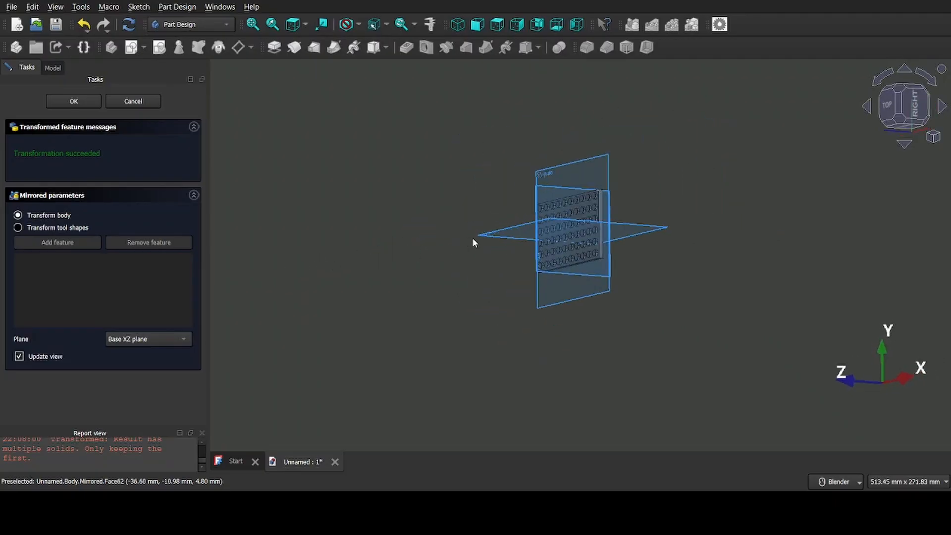
pyautogui.scroll(4, 472, 237)
pyautogui.scroll(-1, 492, 238)
pyautogui.moveTo(492, 235); pyautogui.dragTo(445, 235, button='middle')
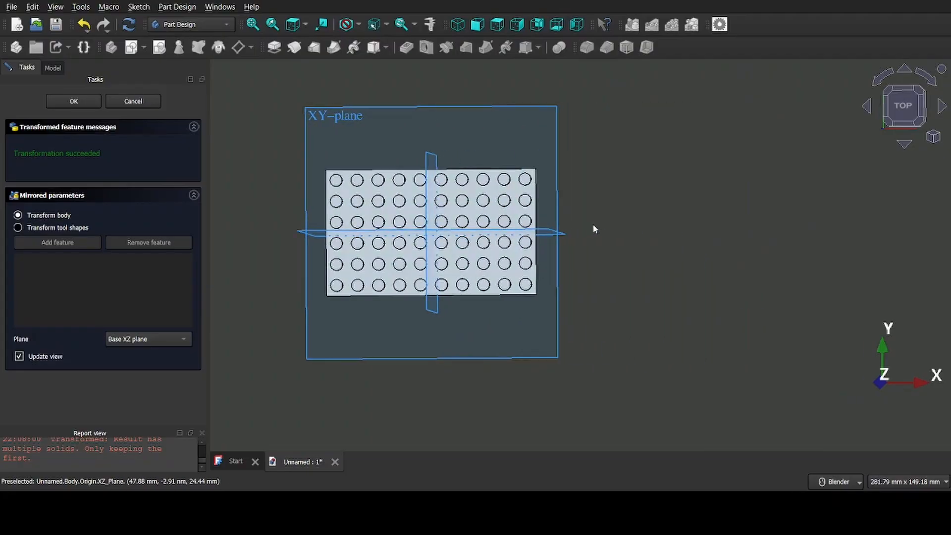
pyautogui.moveTo(548, 253); pyautogui.dragTo(318, 242, button='middle')
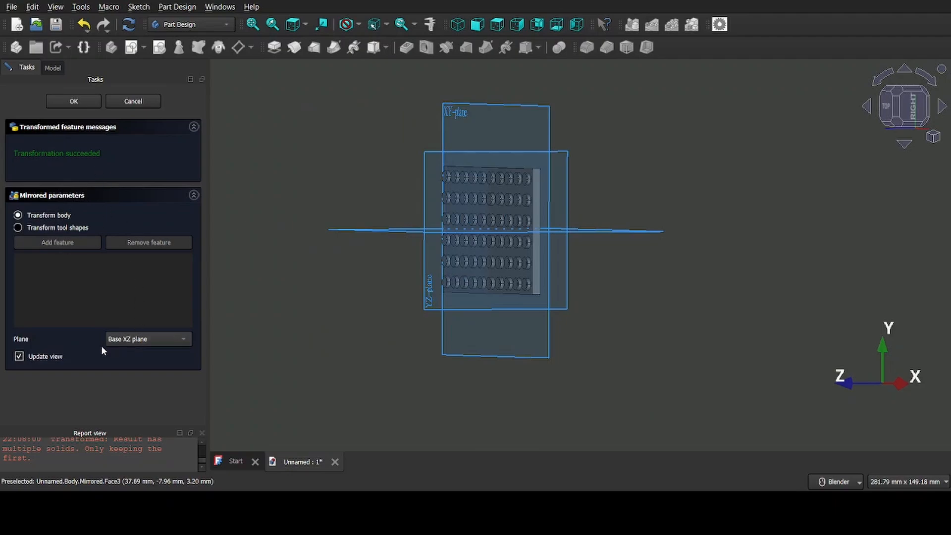
# Mirror the body about the plate's short end face on the positive X side and accept the feature
pyautogui.click(152, 352)
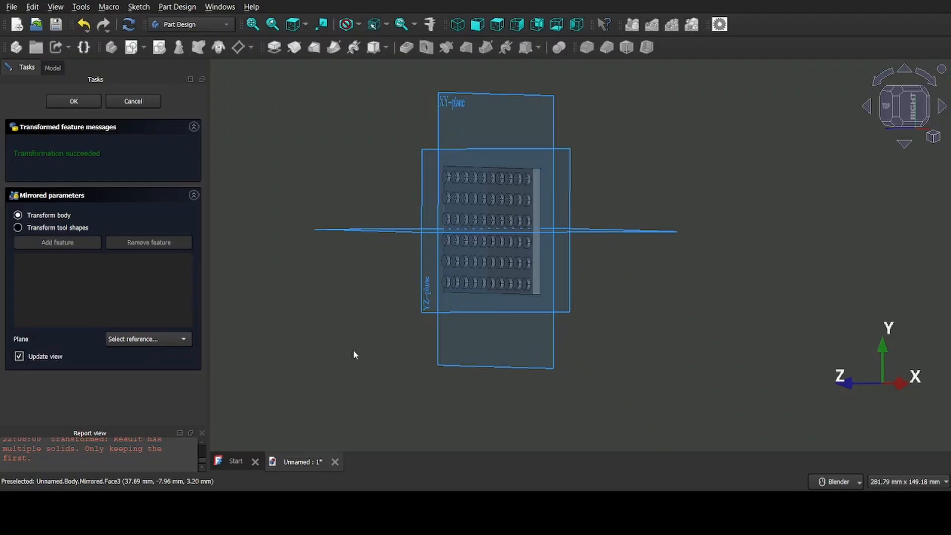
pyautogui.click(537, 248)
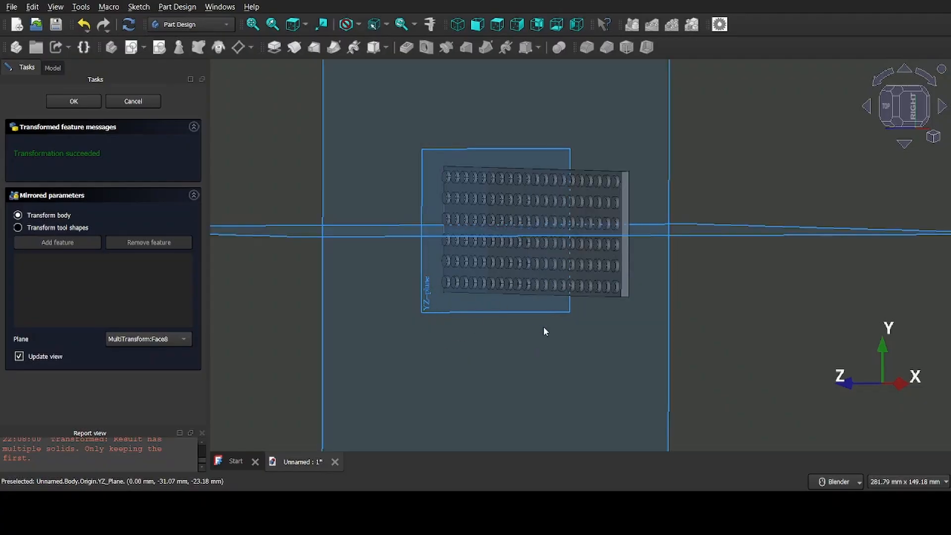
pyautogui.moveTo(543, 326); pyautogui.dragTo(611, 270, button='middle')
pyautogui.moveTo(552, 287); pyautogui.dragTo(609, 263, button='middle')
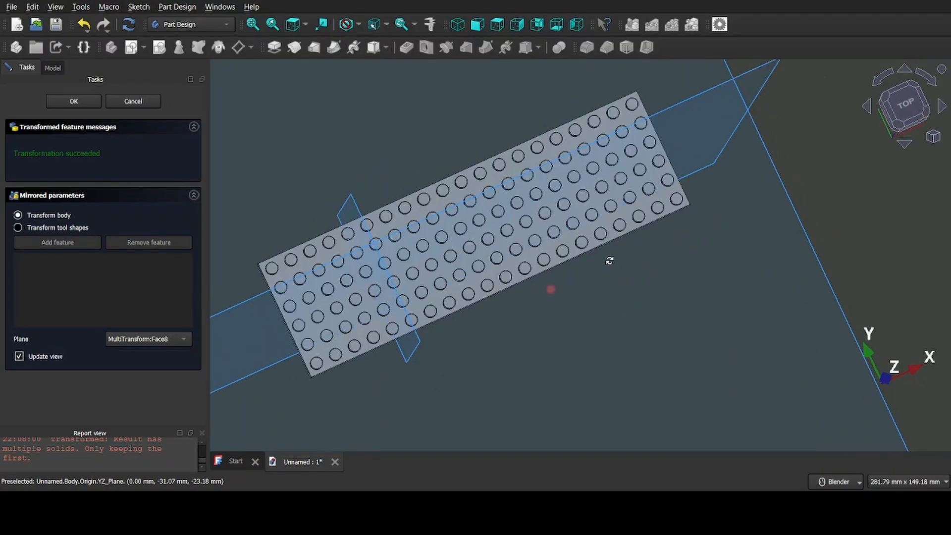
pyautogui.moveTo(566, 303); pyautogui.dragTo(535, 203, button='middle')
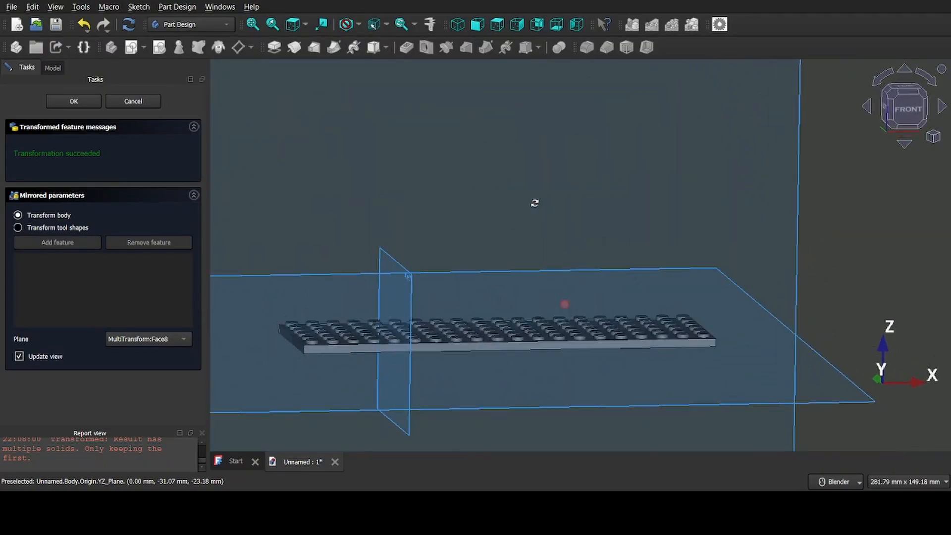
pyautogui.click(89, 100)
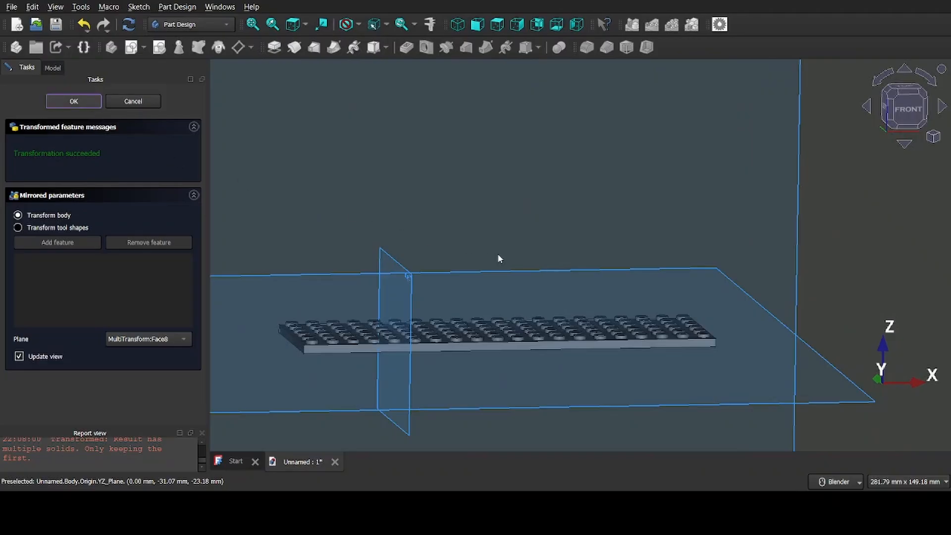
# Mirror the whole lengthened body again about its long side face on the negative Y side and accept
pyautogui.moveTo(456, 243); pyautogui.dragTo(483, 314, button='middle')
pyautogui.click(63, 106)
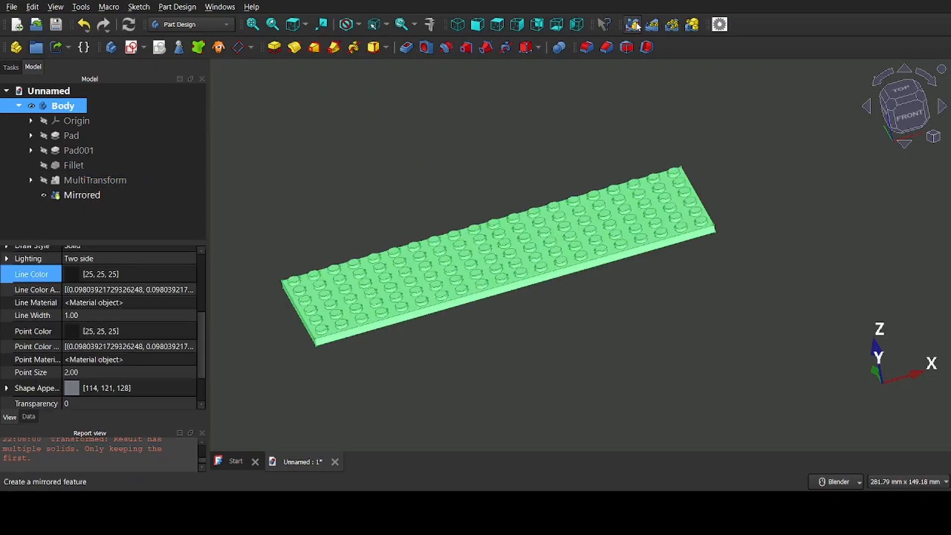
pyautogui.click(635, 25)
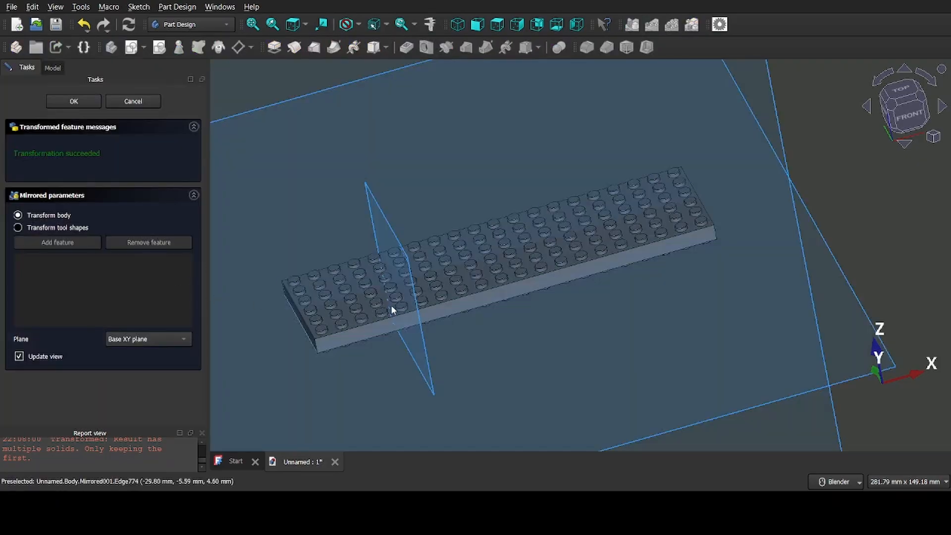
pyautogui.click(147, 375)
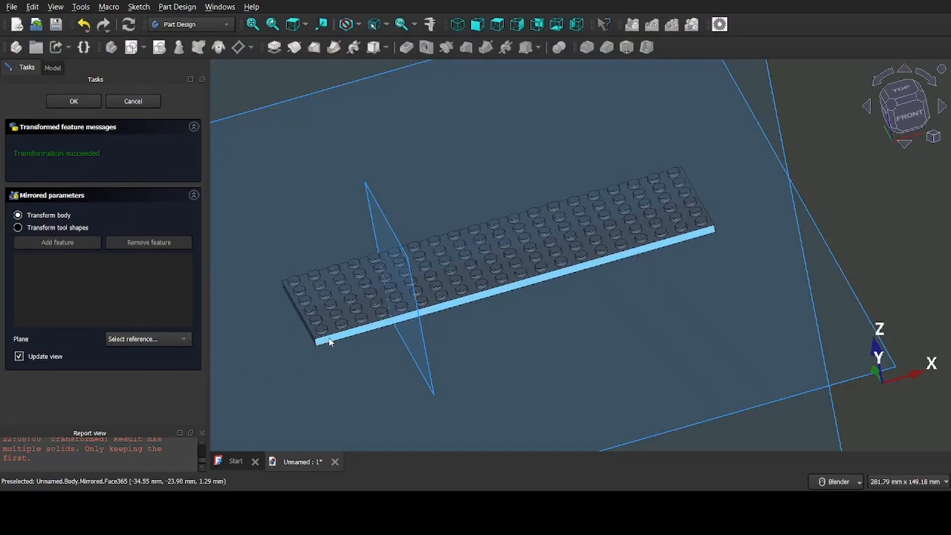
pyautogui.click(217, 279)
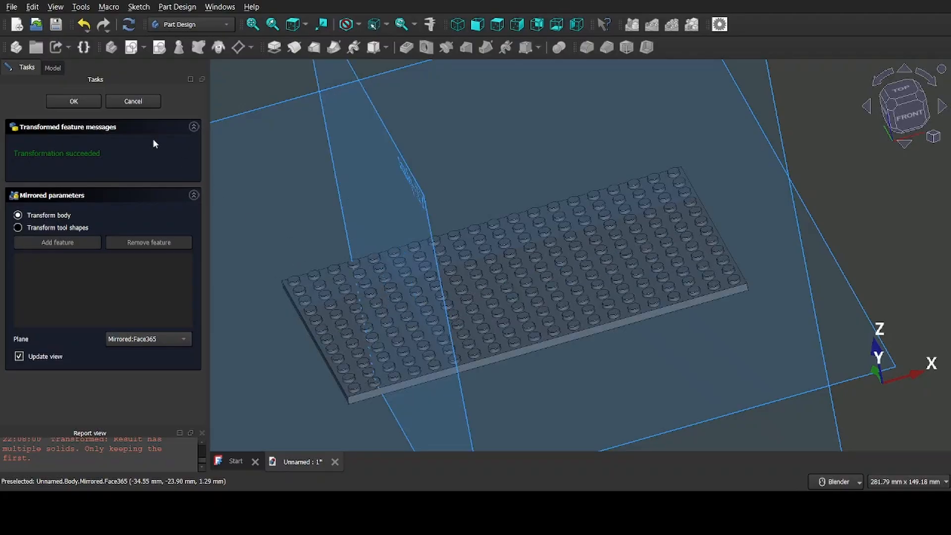
pyautogui.click(69, 101)
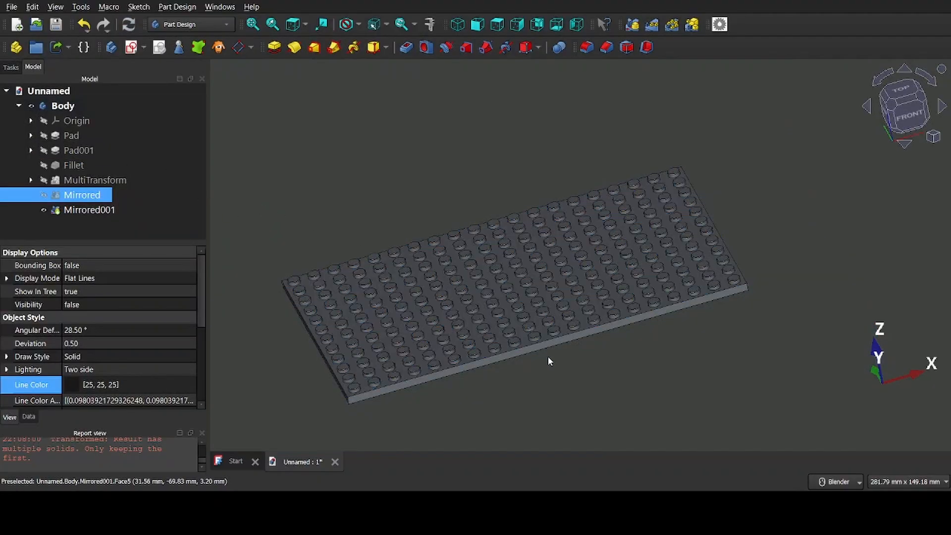
# Select the top faces of the second, third and fourth studs in the row along the positive Y edge
pyautogui.moveTo(543, 379); pyautogui.dragTo(527, 459, button='middle')
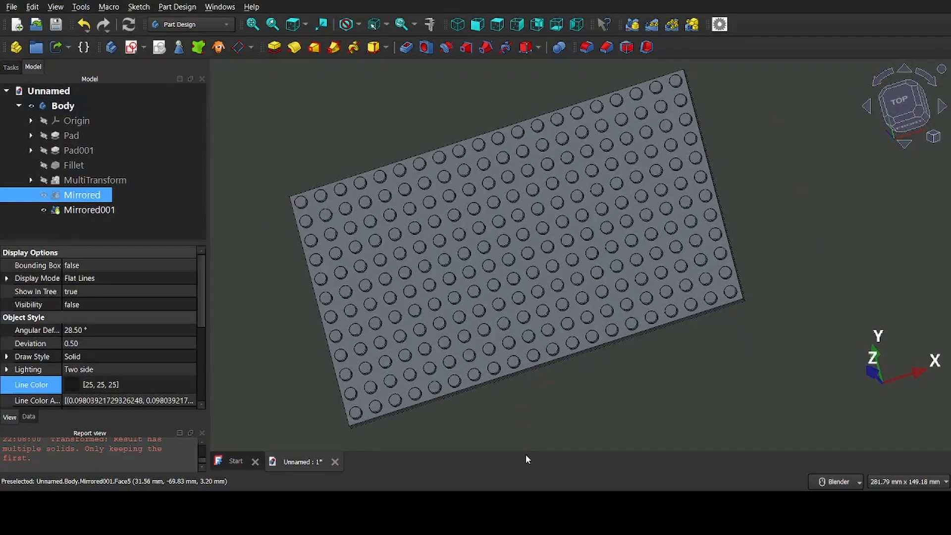
pyautogui.moveTo(617, 364); pyautogui.dragTo(547, 257, button='middle')
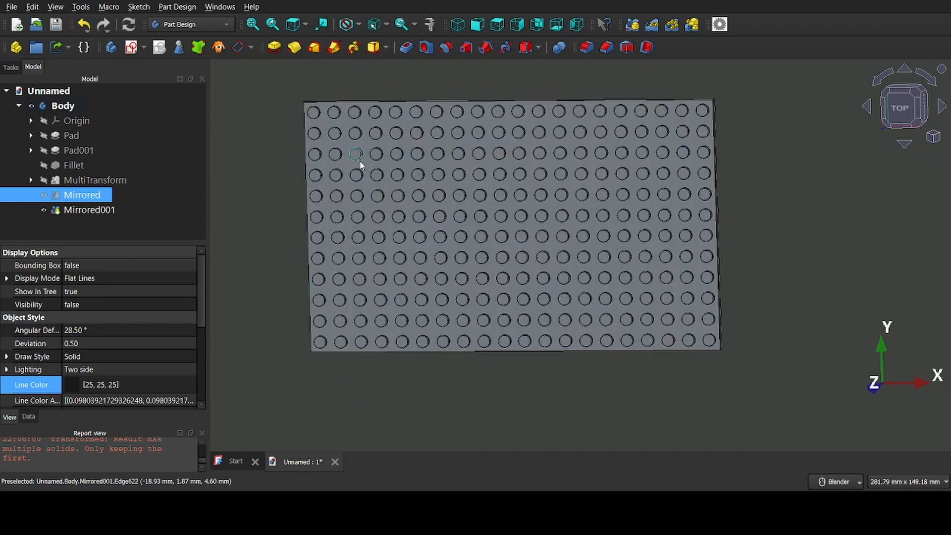
pyautogui.click(313, 114)
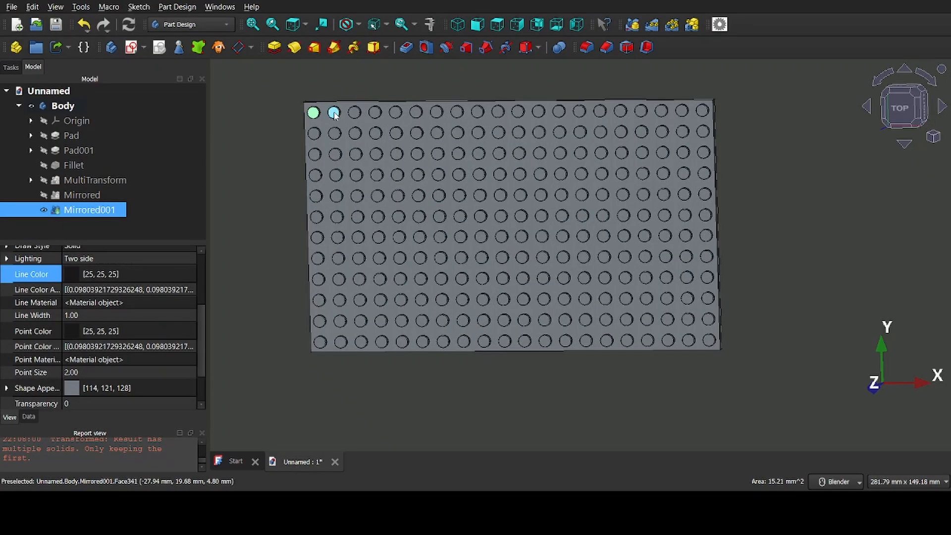
pyautogui.click(335, 114)
pyautogui.keyDown('ctrl'); pyautogui.click(355, 113); pyautogui.keyUp('ctrl')
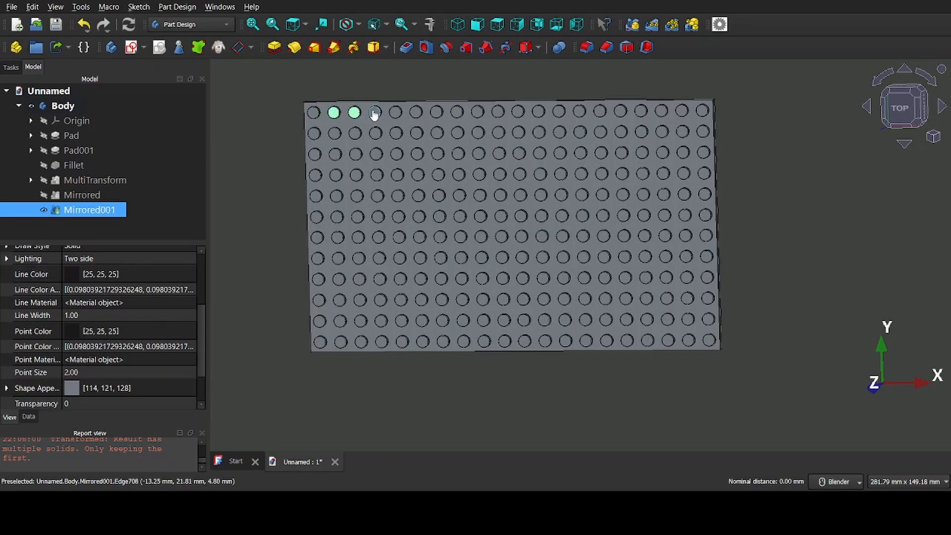
pyautogui.keyDown('ctrl'); pyautogui.click(375, 113); pyautogui.keyUp('ctrl')
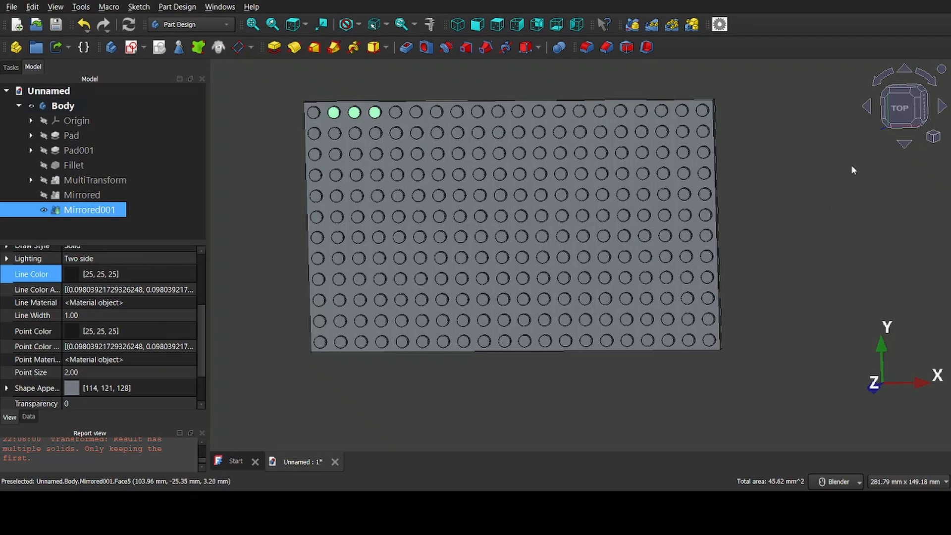